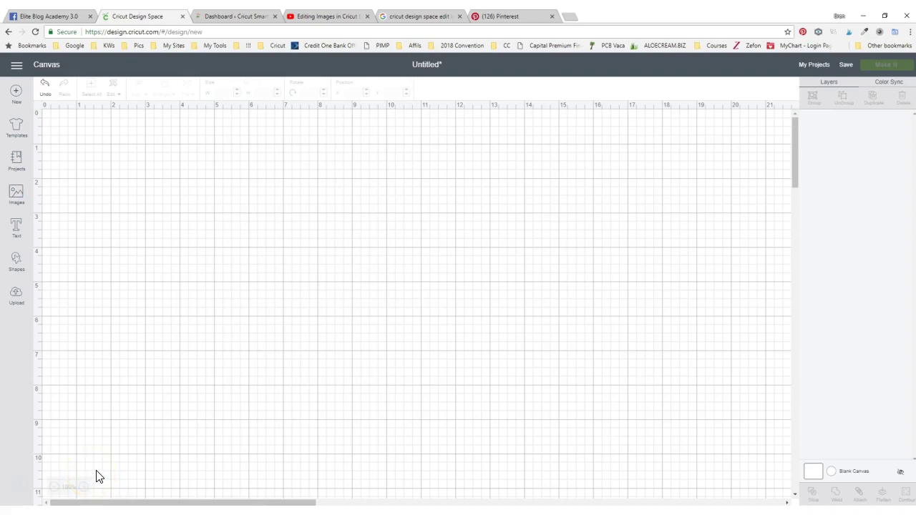
Step: Insert the bubbles2 dog image from recent uploads onto the canvas at 1.494 × 1.297 in
left_click(18, 294)
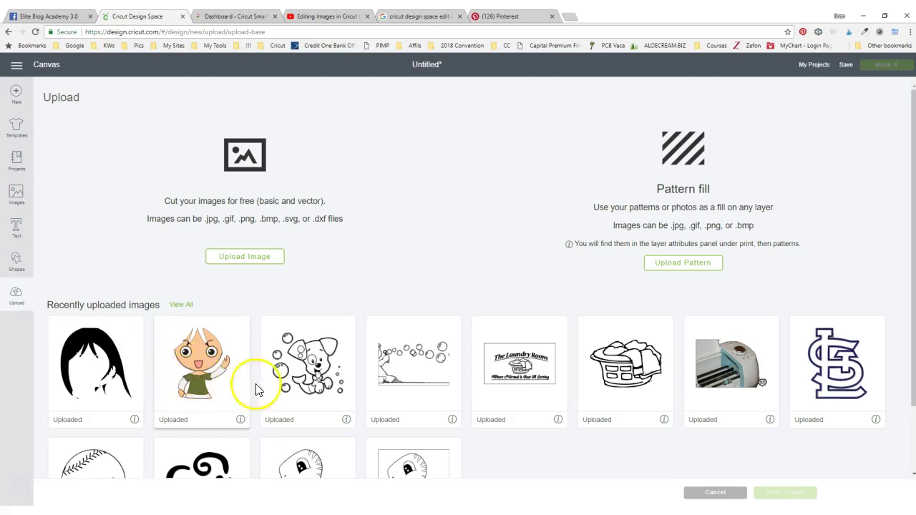
left_click(318, 376)
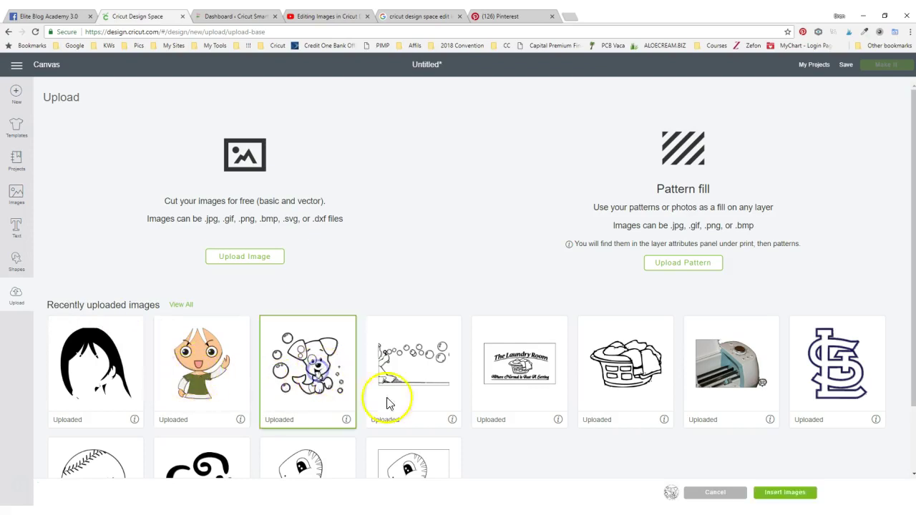
left_click(798, 499)
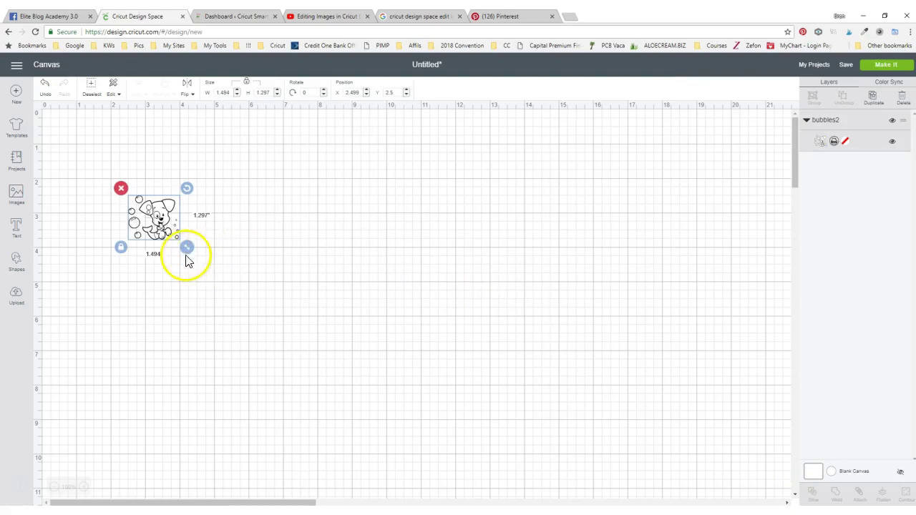
Step: Enlarge the dog image and add a square shape beside it
left_click_drag(187, 248, 368, 369)
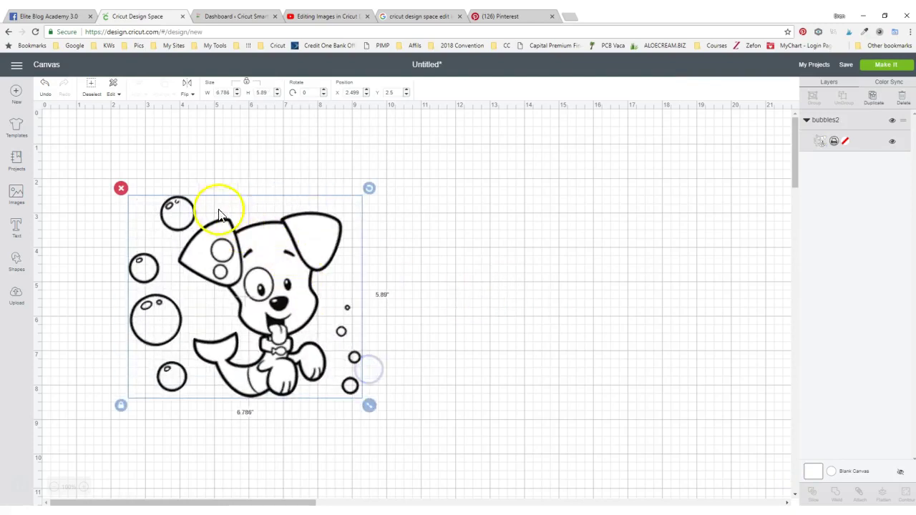
left_click(16, 264)
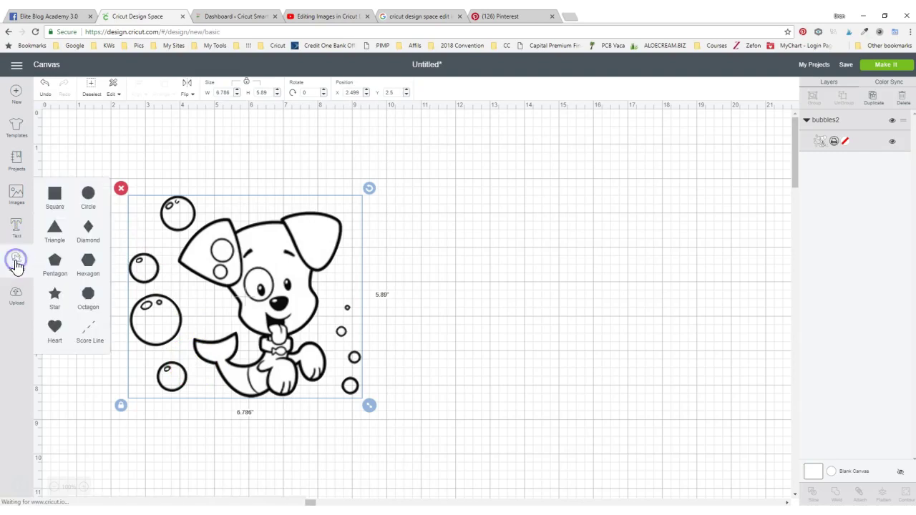
left_click(54, 196)
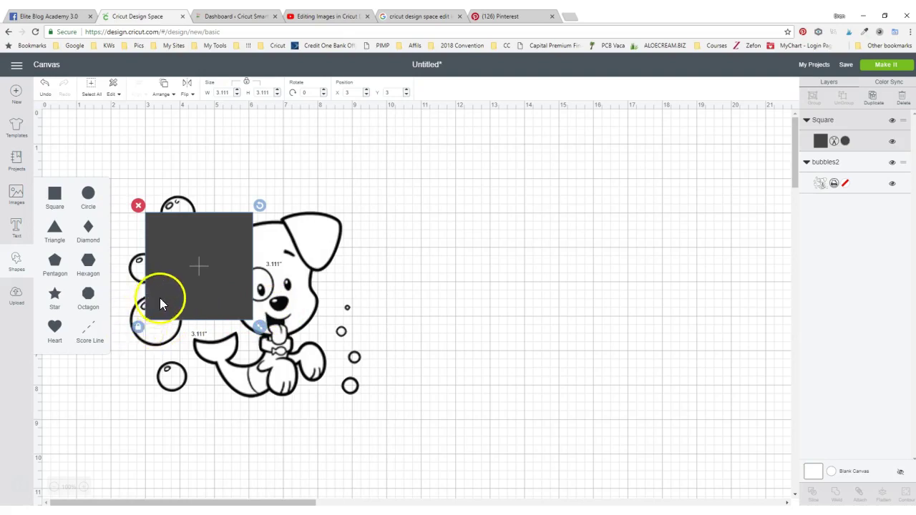
left_click_drag(160, 298, 470, 243)
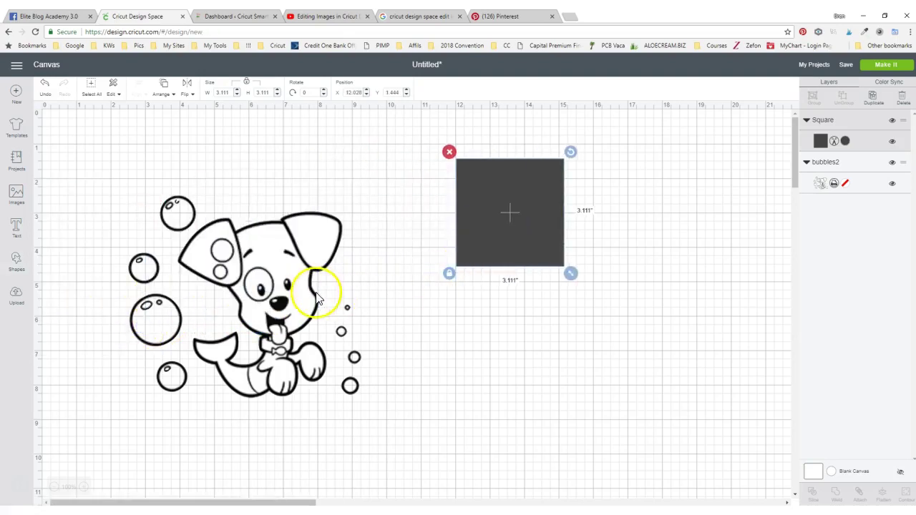
Step: Stretch the square into a 5.417 × 6.889 in rectangle over the dog's right side, then select both
left_click(449, 274)
left_click_drag(571, 275, 650, 400)
left_click_drag(618, 353, 336, 370)
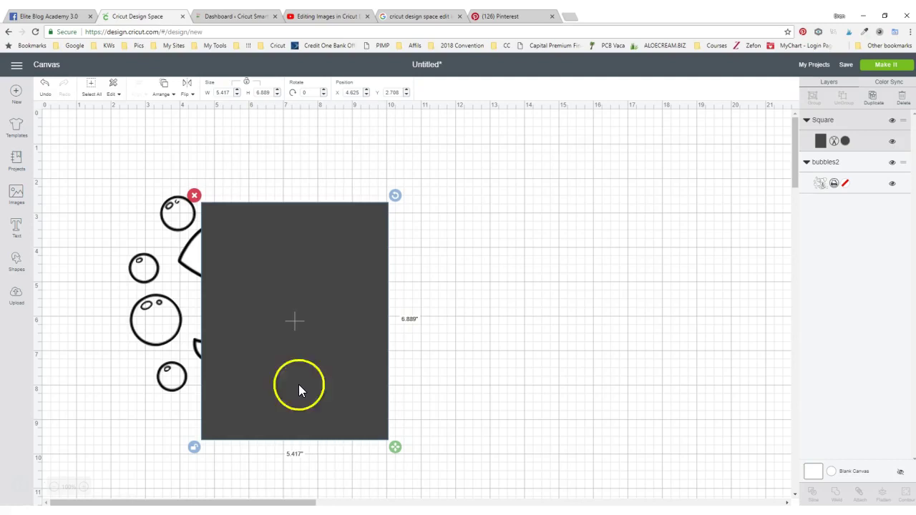
left_click(146, 331, "shift")
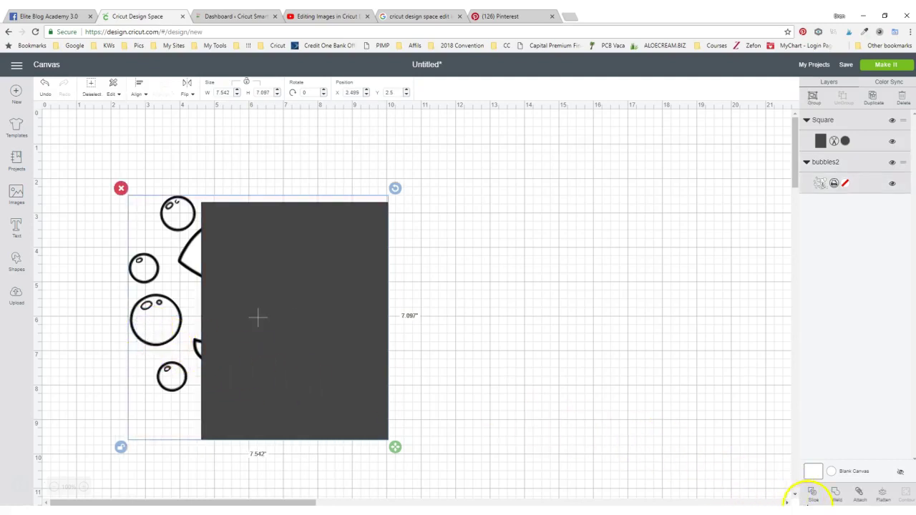
Step: Slice the dog image with the rectangle and delete the dog silhouette piece
left_click(813, 497)
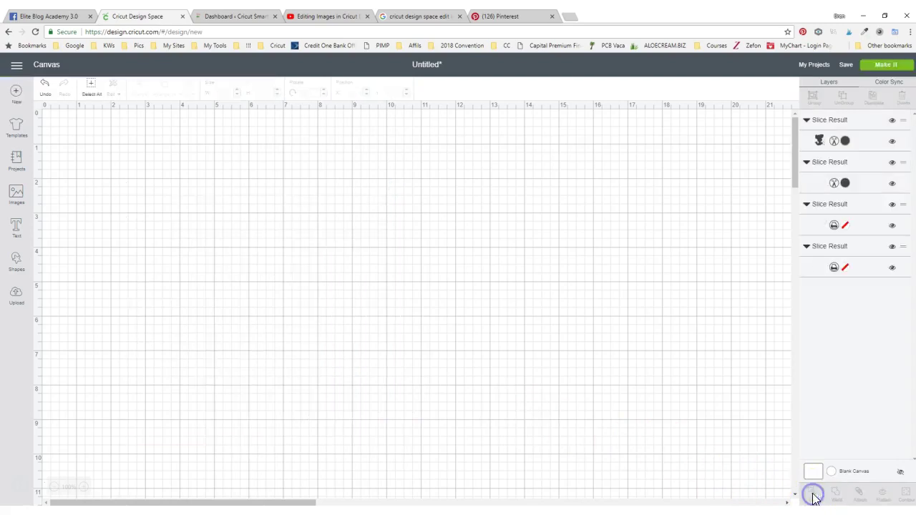
left_click(362, 290)
left_click_drag(362, 290, 562, 272)
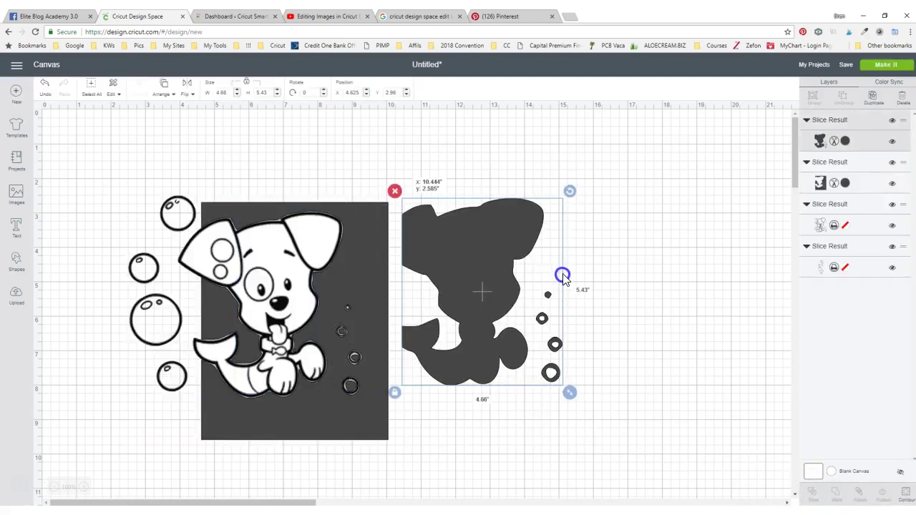
left_click(393, 190)
Step: Delete the cut-out rectangle and the dog line-art pieces, keeping only the bubbles
left_click(356, 279)
left_click_drag(357, 279, 509, 276)
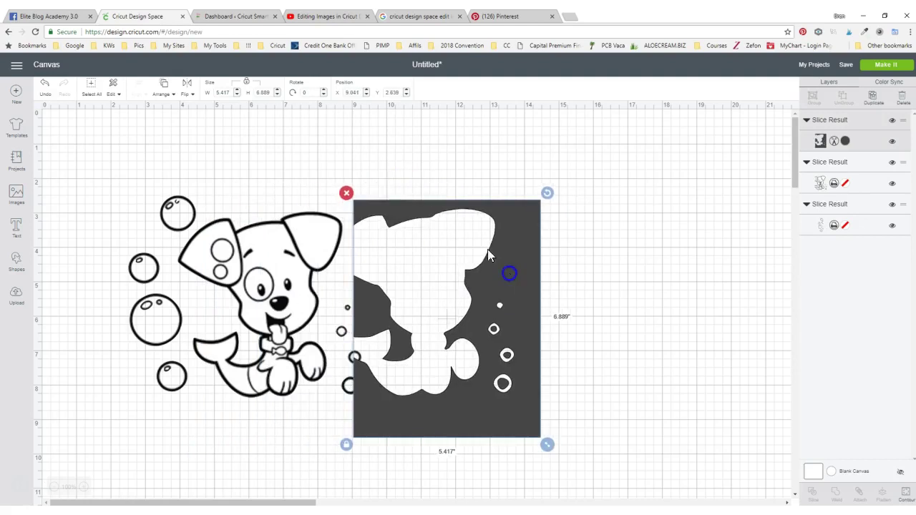
left_click(346, 193)
left_click(215, 222)
left_click_drag(212, 213, 502, 222)
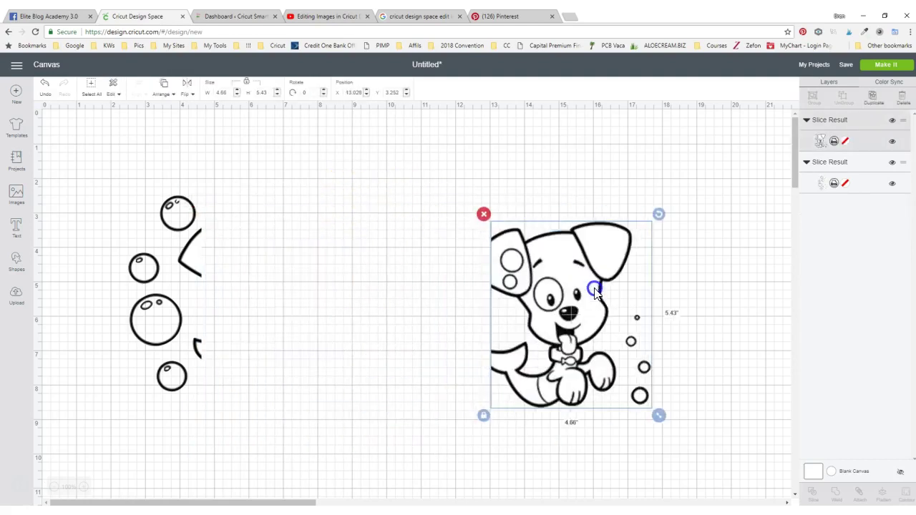
left_click(483, 214)
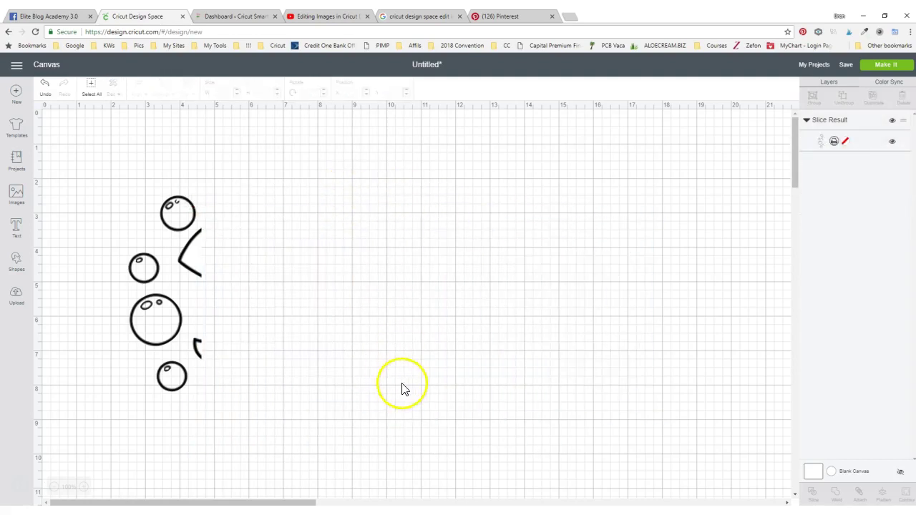
Step: Add a small circle over the ear fragment and slice it with the bubbles
left_click(17, 265)
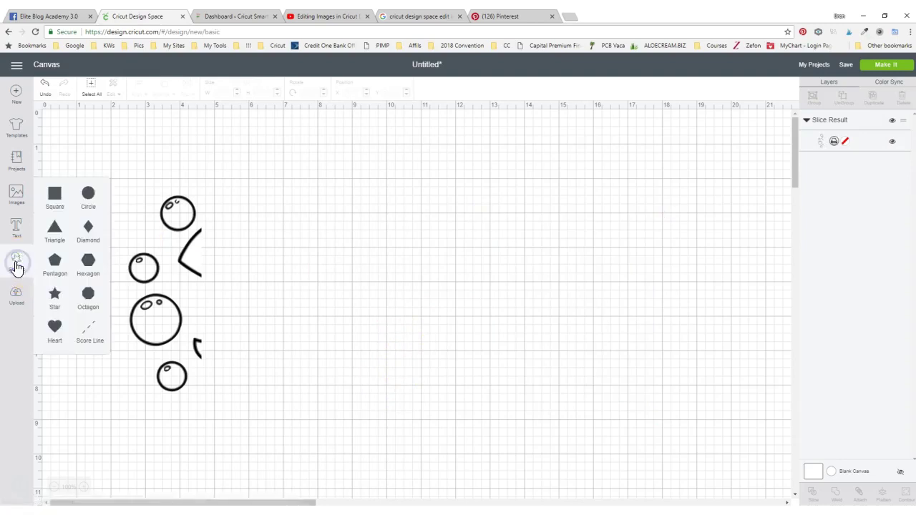
left_click(86, 198)
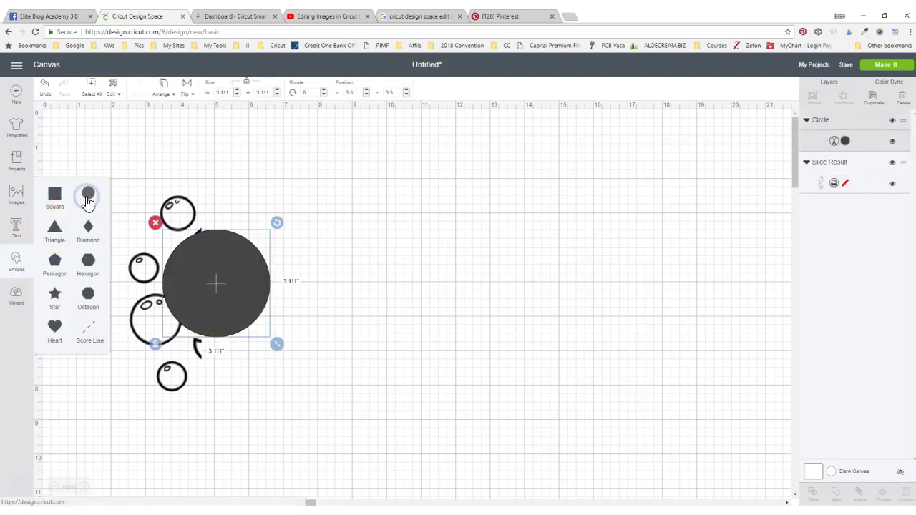
left_click_drag(279, 350, 223, 287)
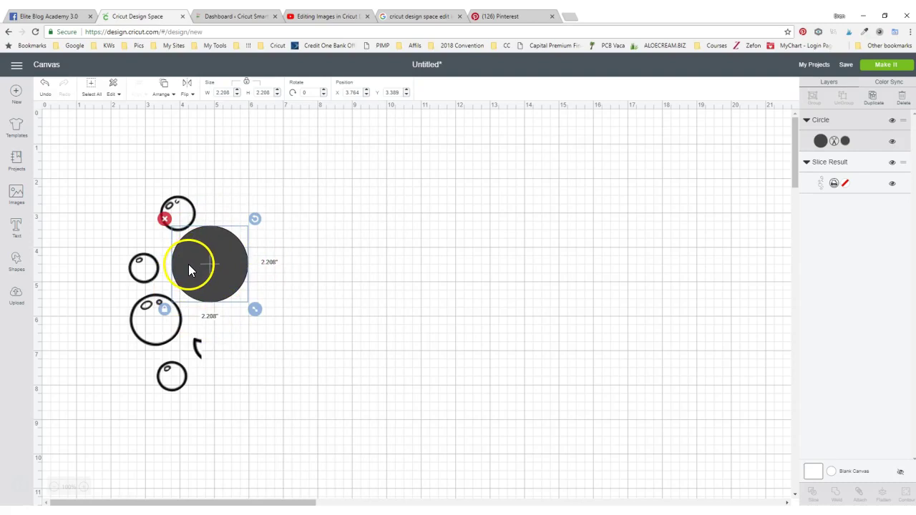
left_click(153, 321, "shift")
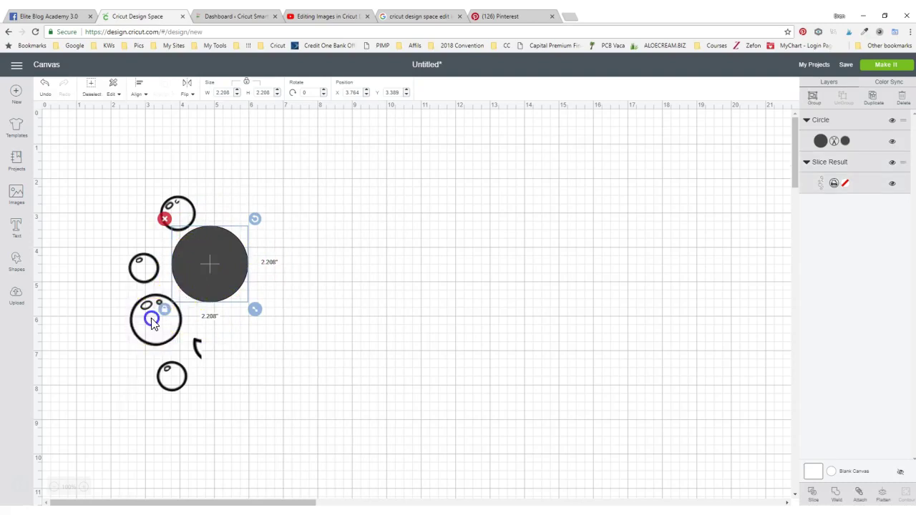
left_click(813, 495)
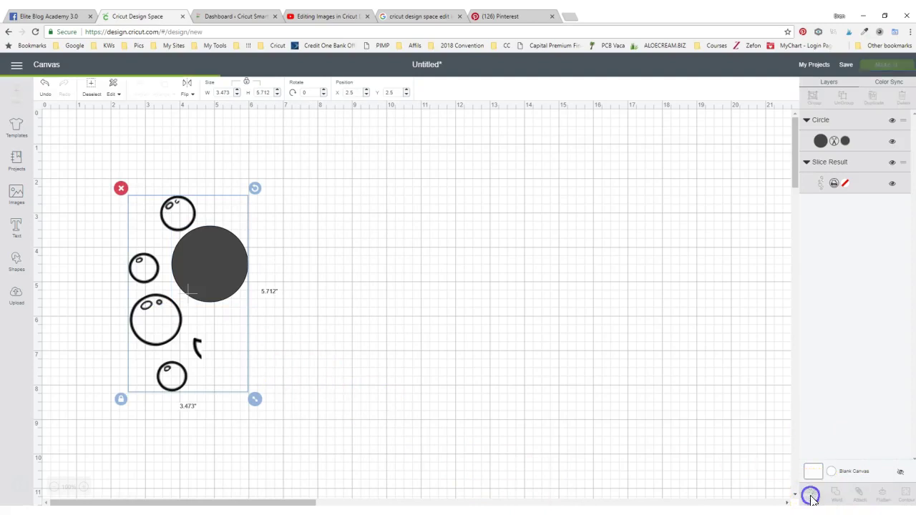
Step: Delete the leftover circle, dark wedge and ear arc pieces
left_click(251, 265)
left_click_drag(252, 265, 390, 266)
left_click(303, 223)
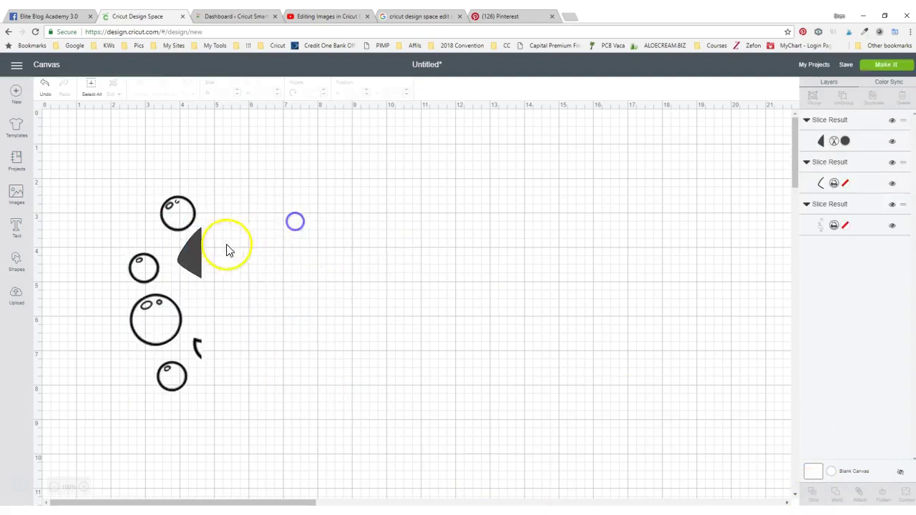
left_click_drag(194, 252, 271, 252)
left_click(261, 223)
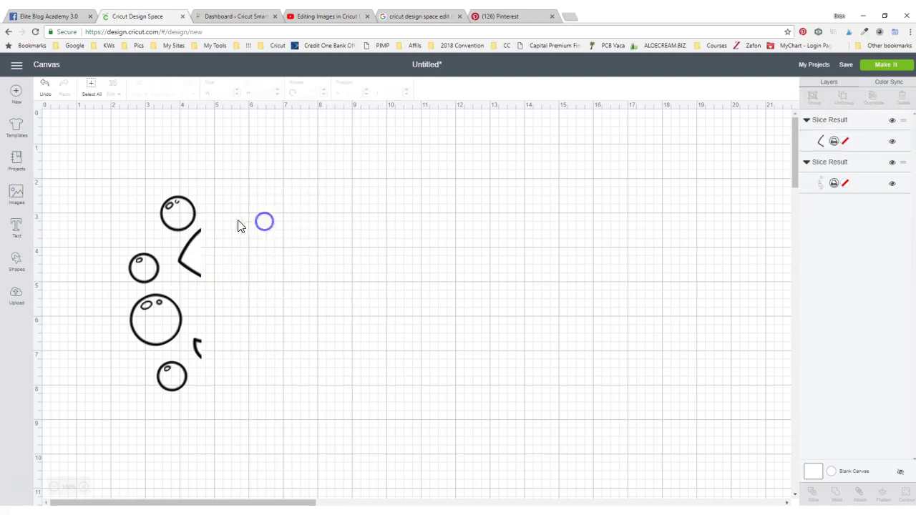
left_click_drag(188, 251, 239, 251)
left_click(223, 222)
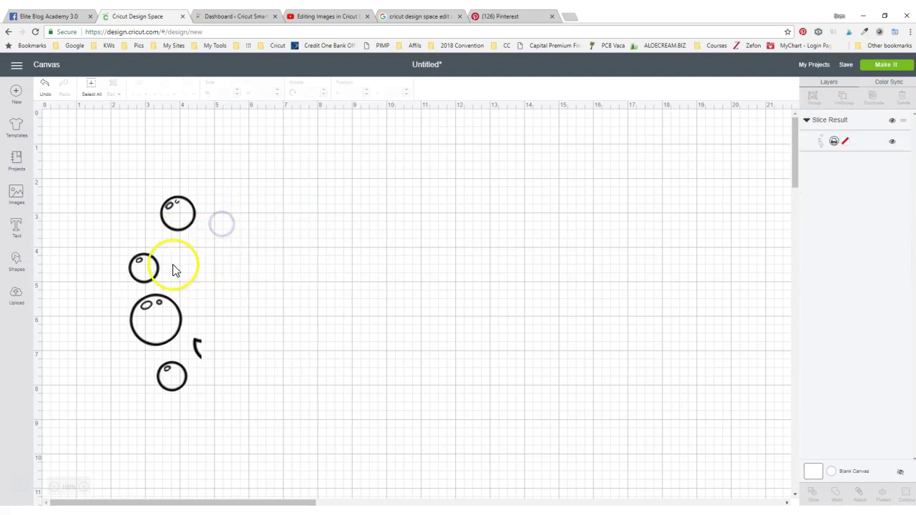
Step: Add another small circle over the curl and slice it with the bubbles
left_click(22, 267)
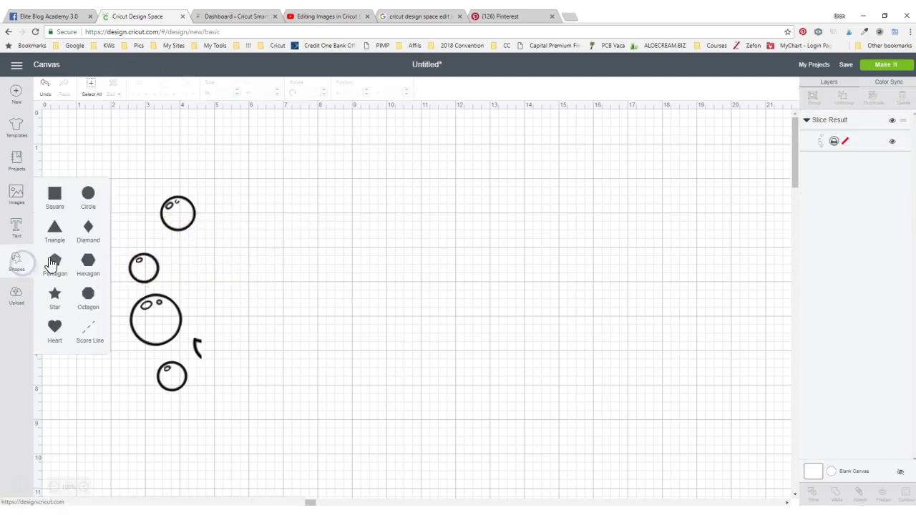
left_click(88, 194)
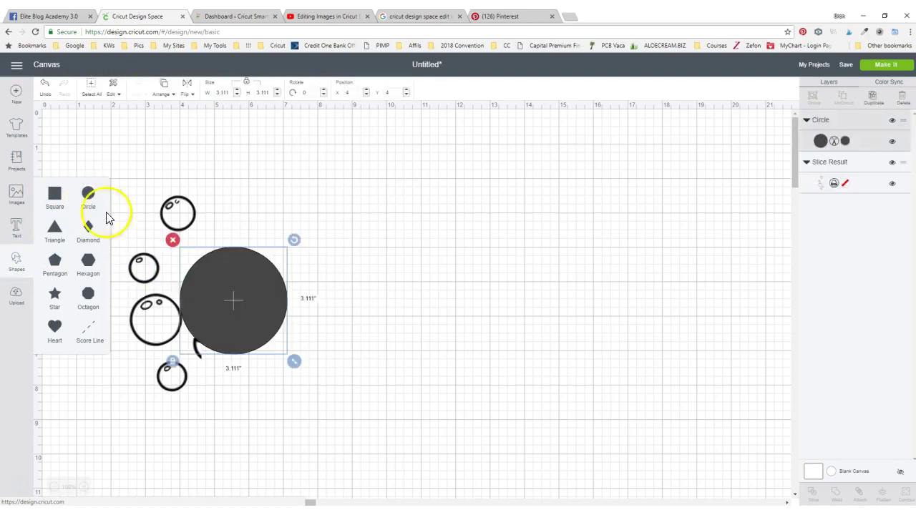
left_click_drag(297, 363, 223, 361)
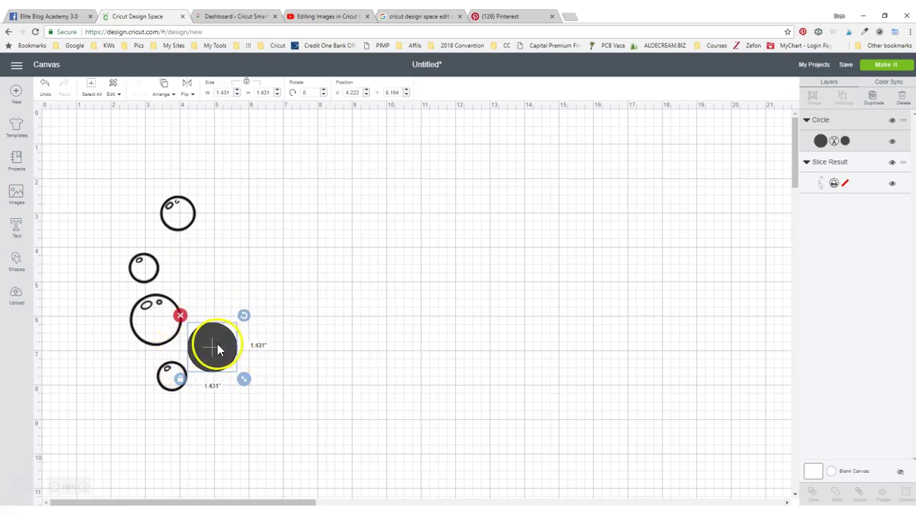
left_click(154, 323, "shift")
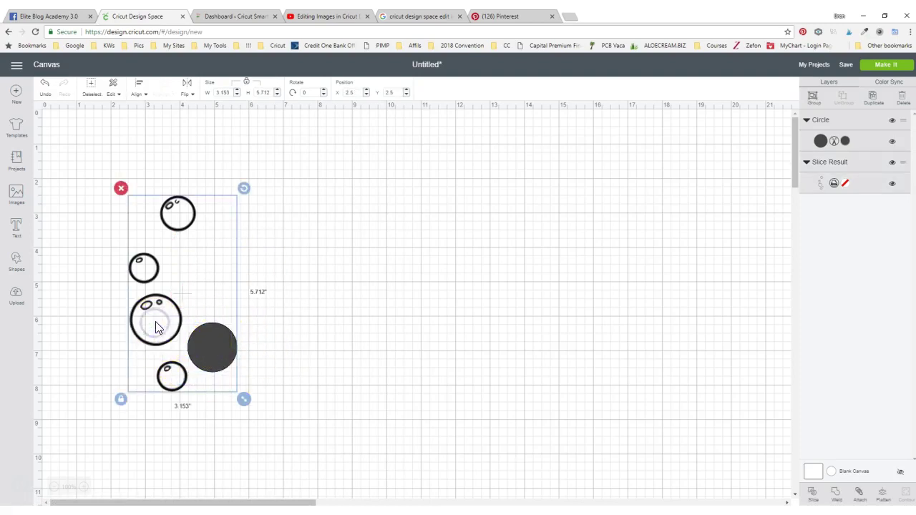
left_click(813, 495)
Step: Delete the dark circle, scrap and crescent pieces, then nudge the bubble group slightly up
left_click(209, 349)
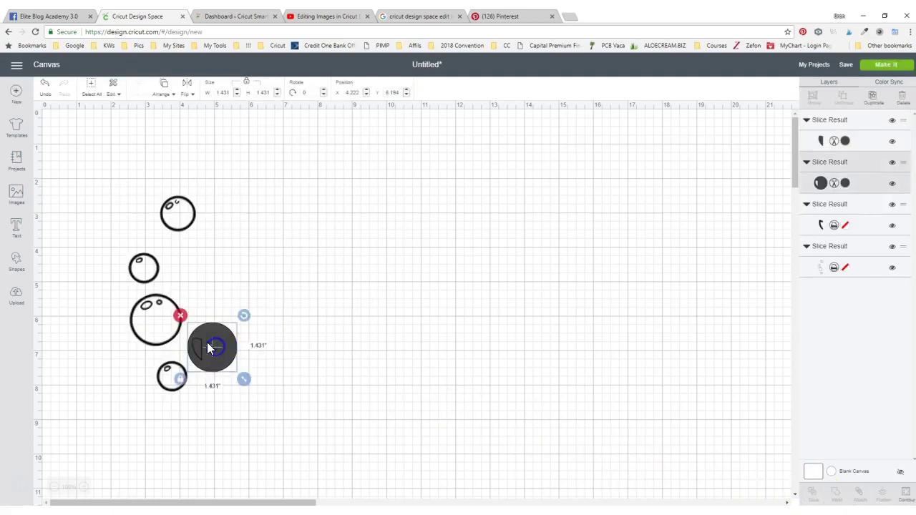
left_click(180, 315)
left_click(198, 347)
left_click(189, 333)
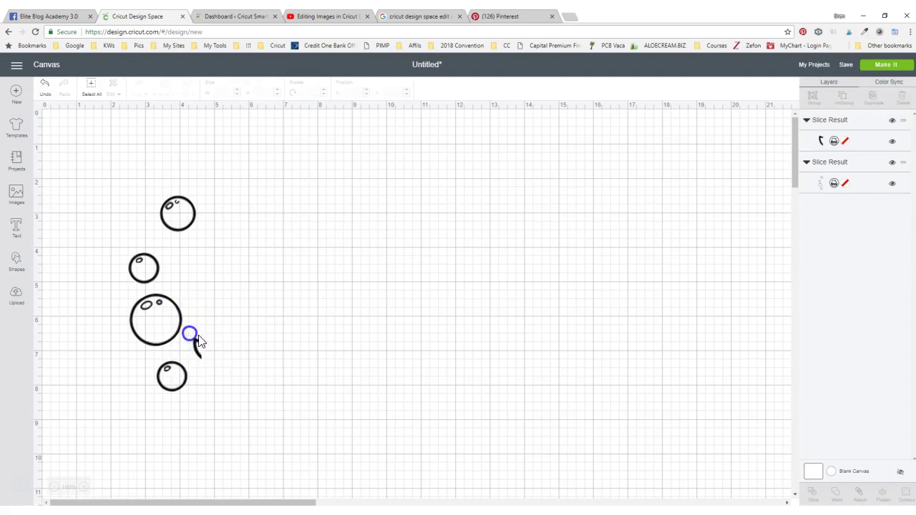
left_click(198, 347)
left_click(183, 329)
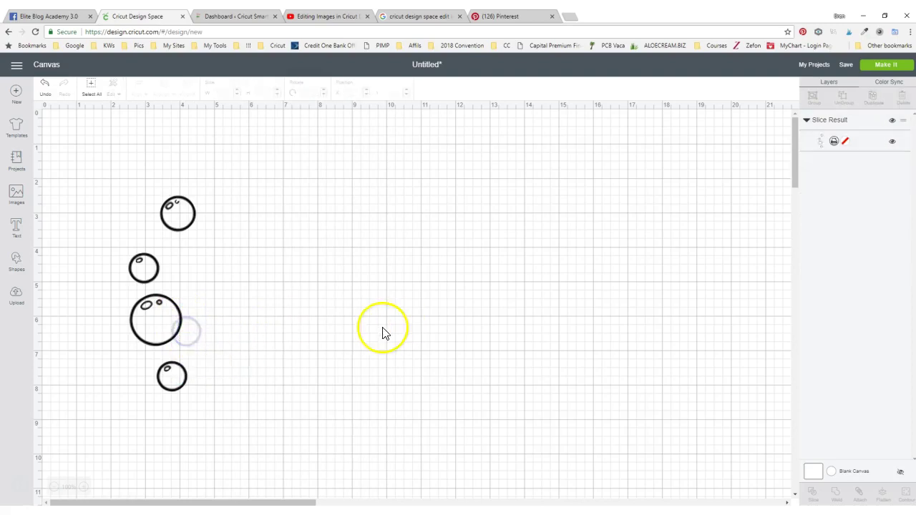
mouse_move(184, 327)
left_mouse_down()
mouse_move(193, 299)
mouse_move(187, 316)
left_mouse_up()
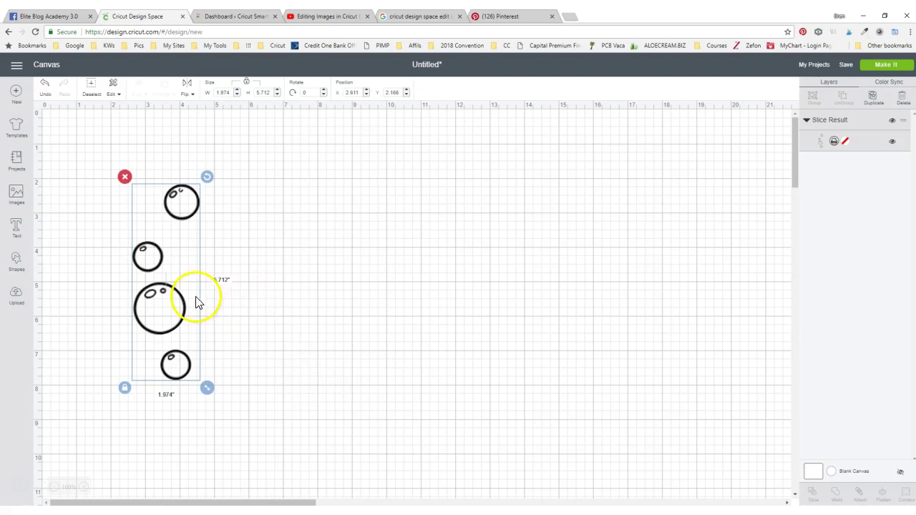
Step: Start a new image upload and open bubbles2 from the Desktop
left_click(16, 297)
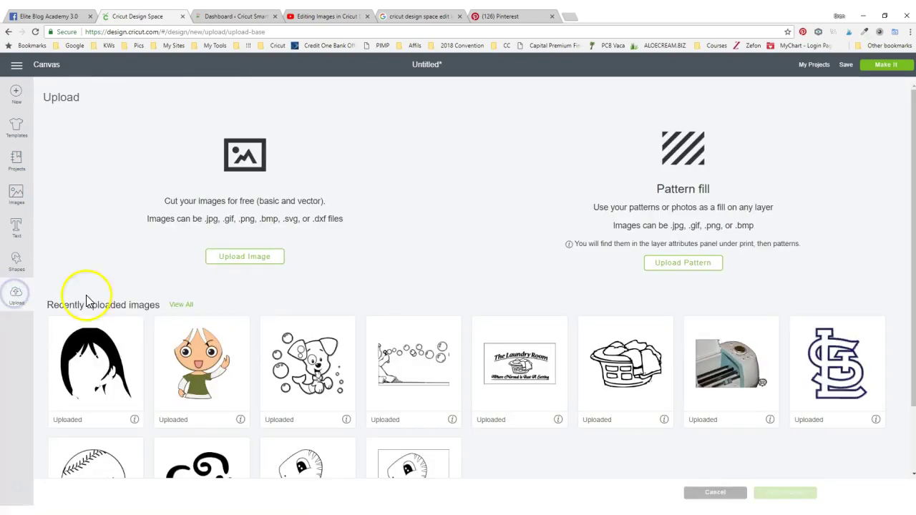
left_click(246, 261)
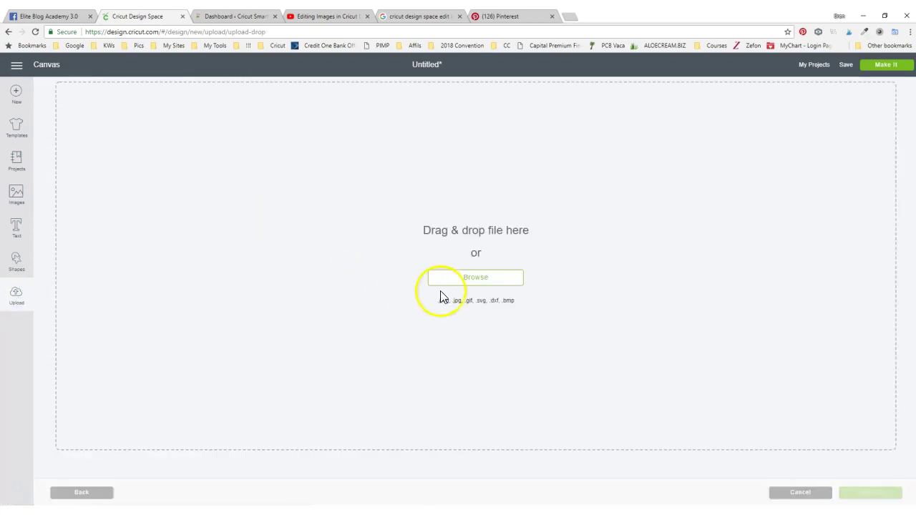
left_click(457, 281)
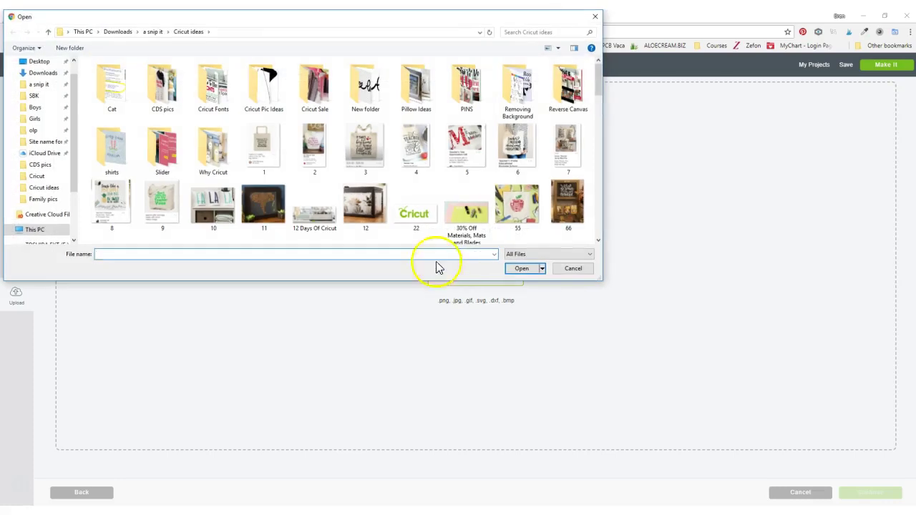
left_click_drag(75, 106, 77, 80)
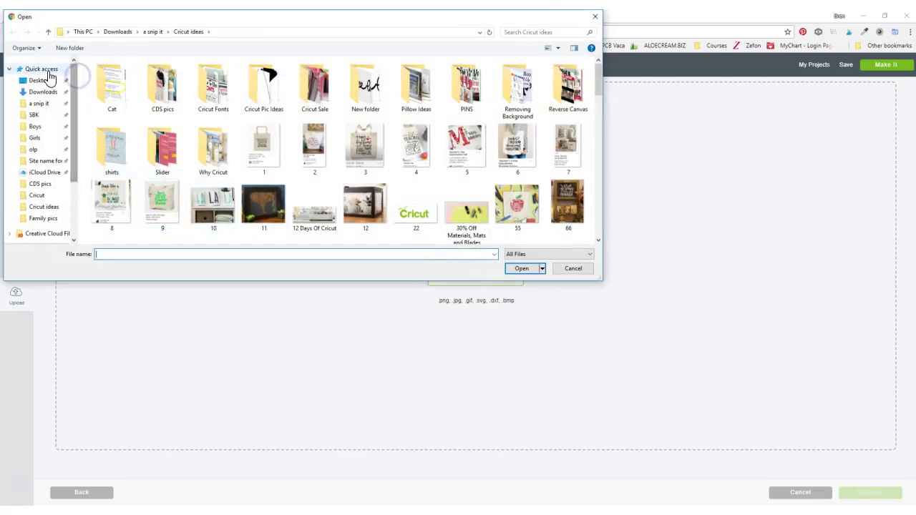
left_click(42, 82)
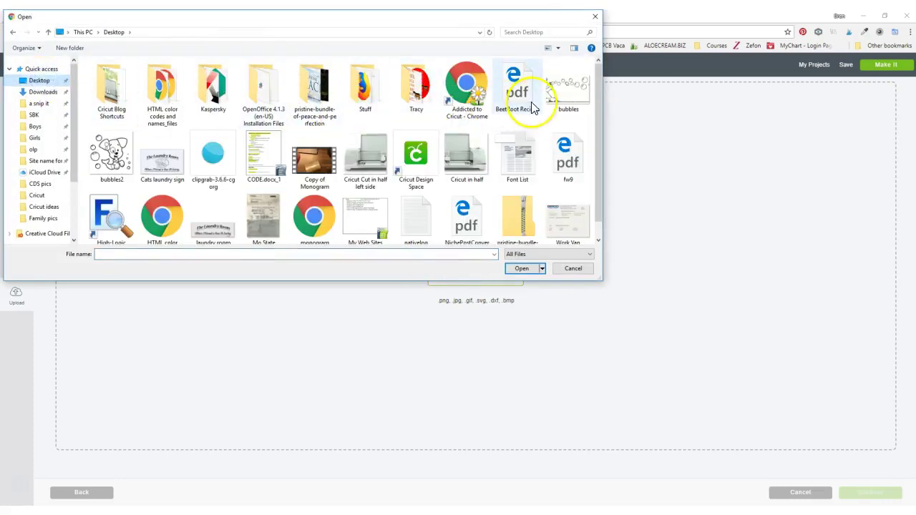
left_click(111, 161)
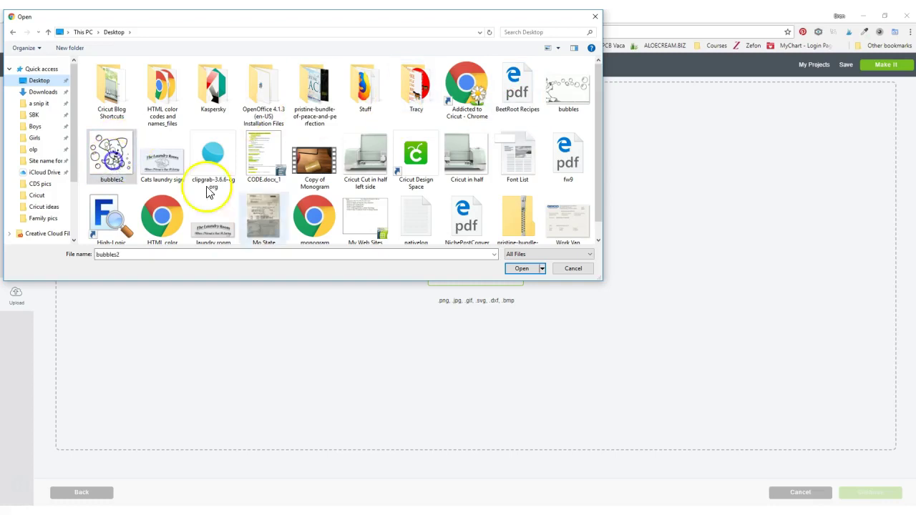
left_click(522, 268)
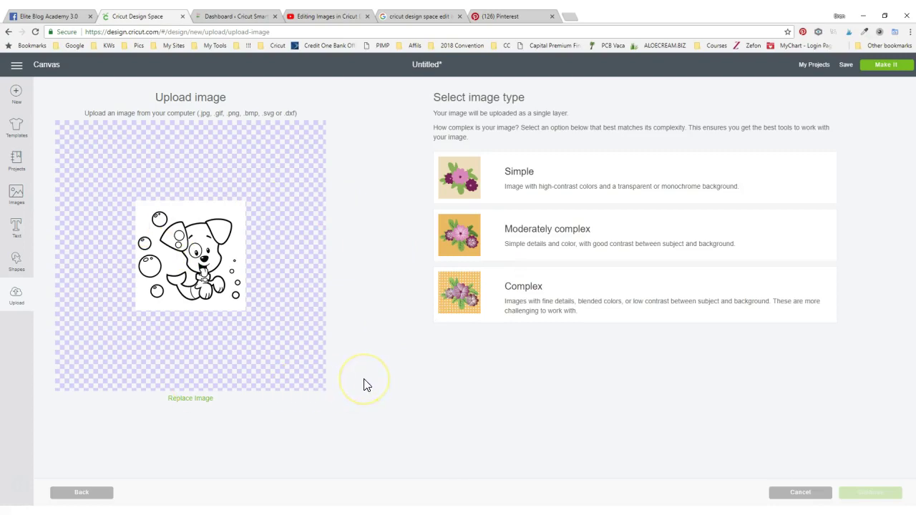
Step: Mark bubbles2 as a Complex image and zoom in three times on the erase step
left_click(459, 304)
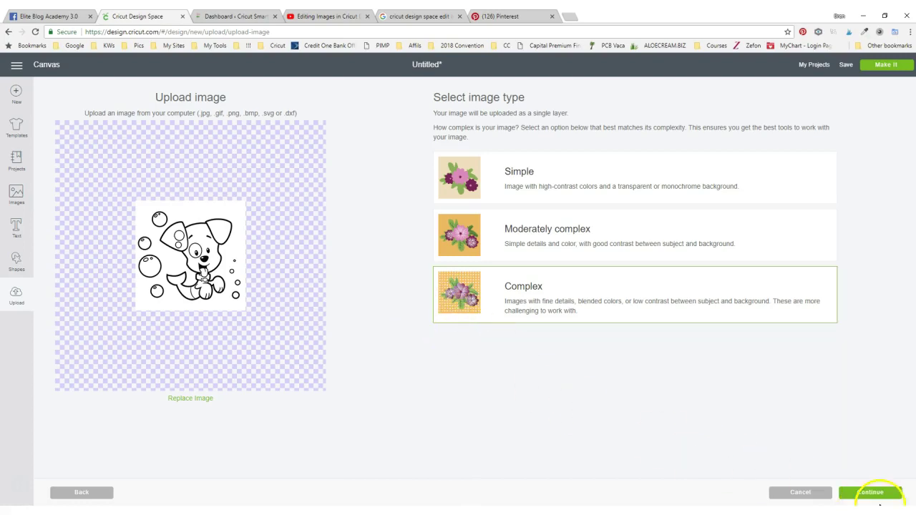
left_click(875, 494)
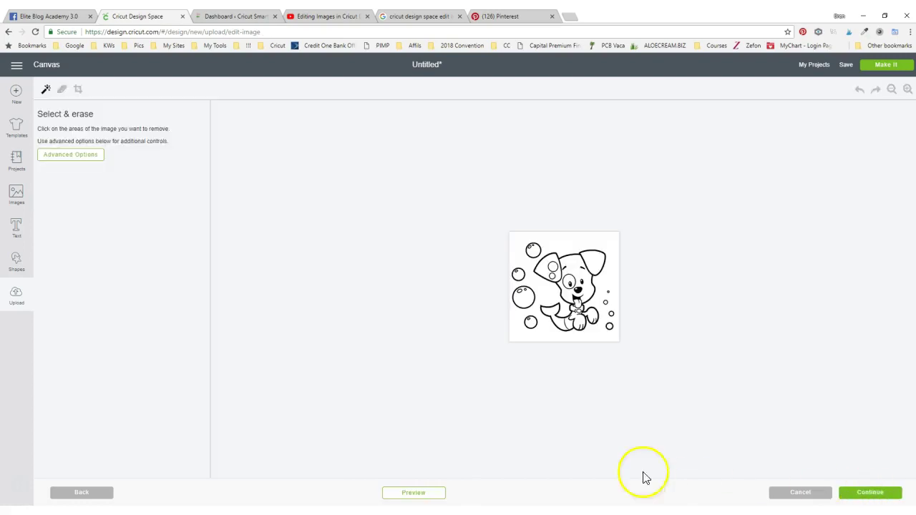
left_click(906, 89)
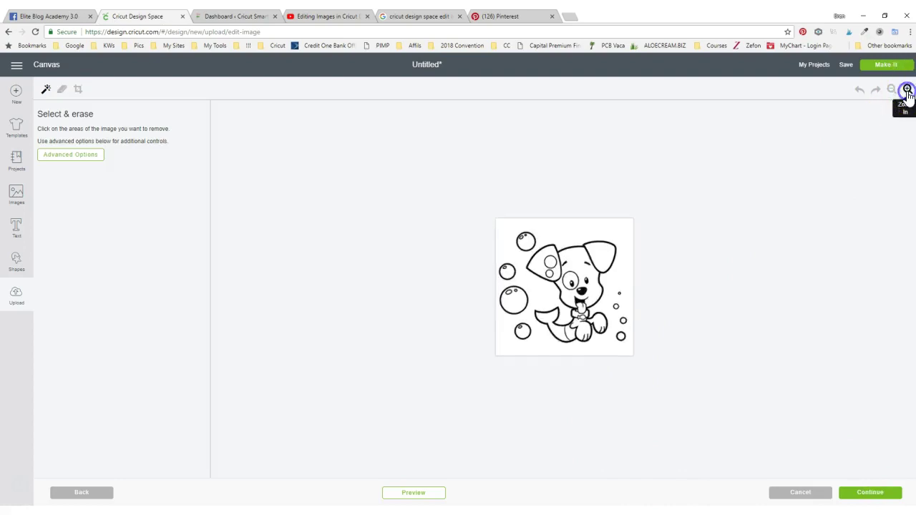
left_click(907, 89)
left_click(906, 89)
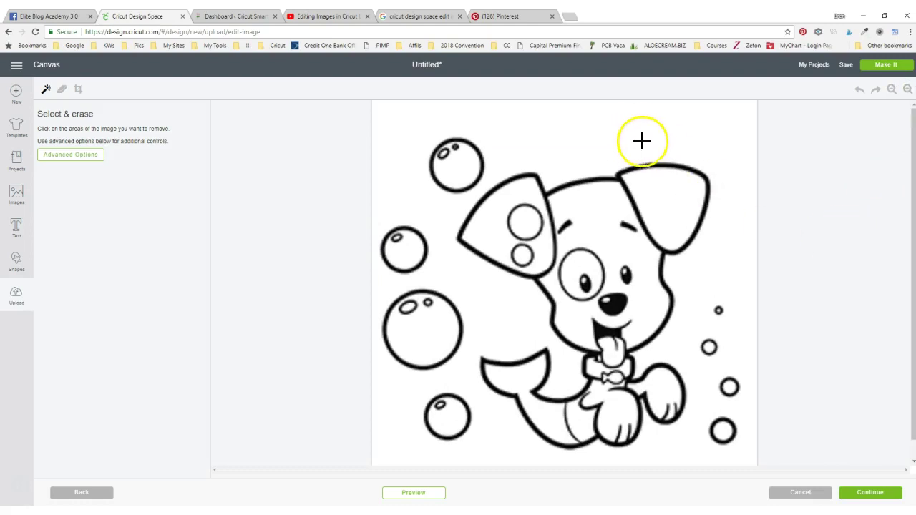
Step: Erase the white background and the white interiors of the four bubbles
left_click(605, 144)
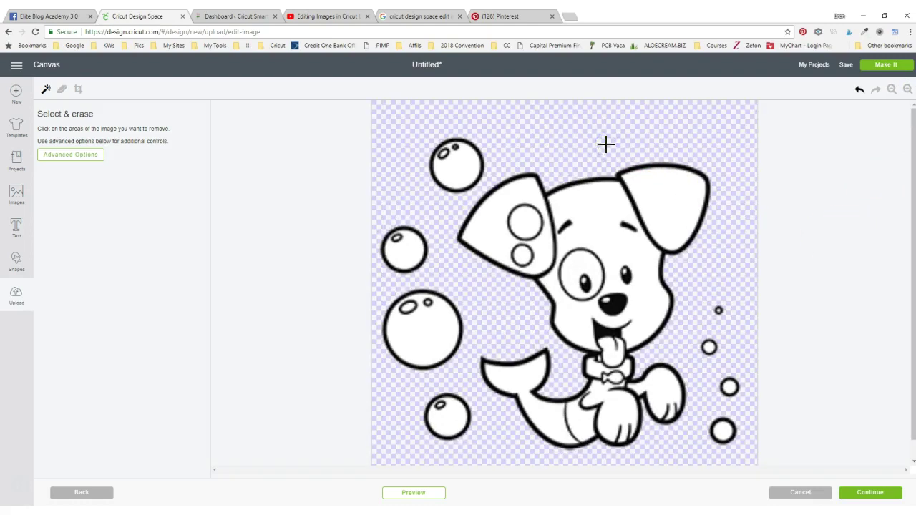
left_click(466, 167)
left_click(417, 256)
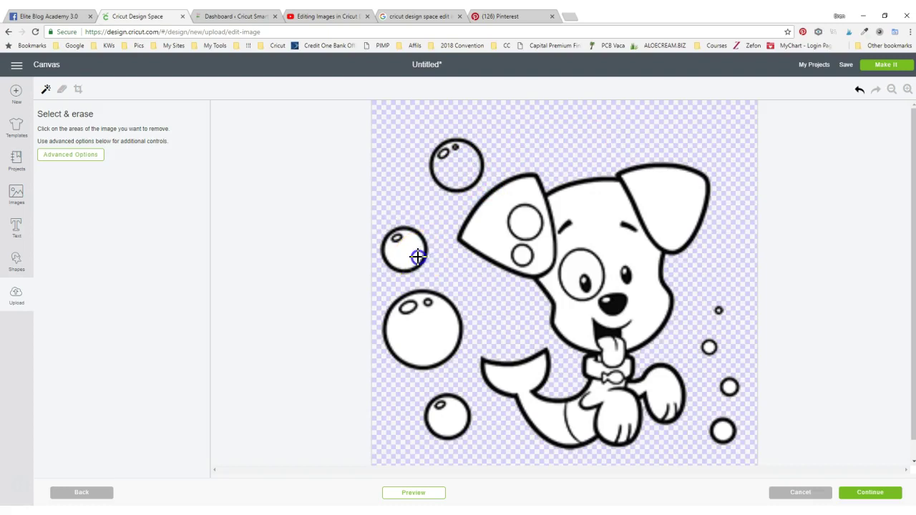
left_click(435, 343)
left_click(446, 415)
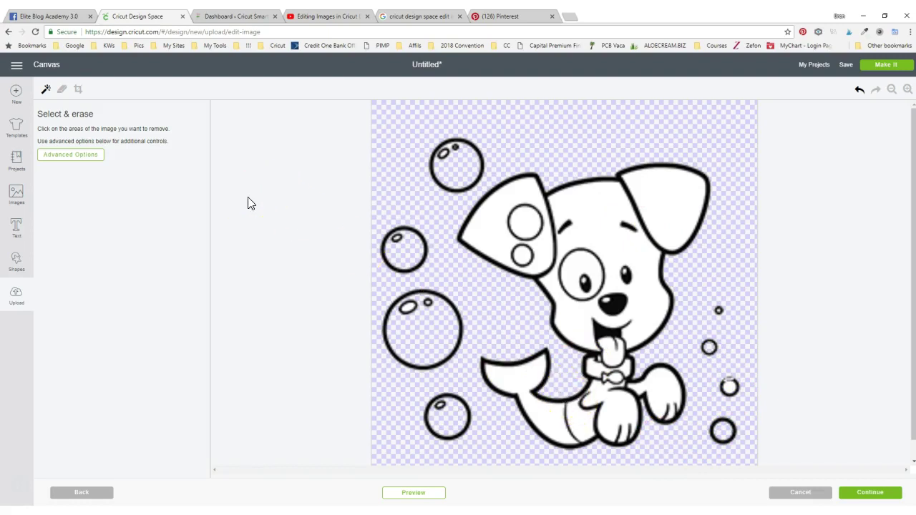
Step: Erase the puppy with the Eraser tool and save the bubbles-only image as bubbles2
left_click(63, 90)
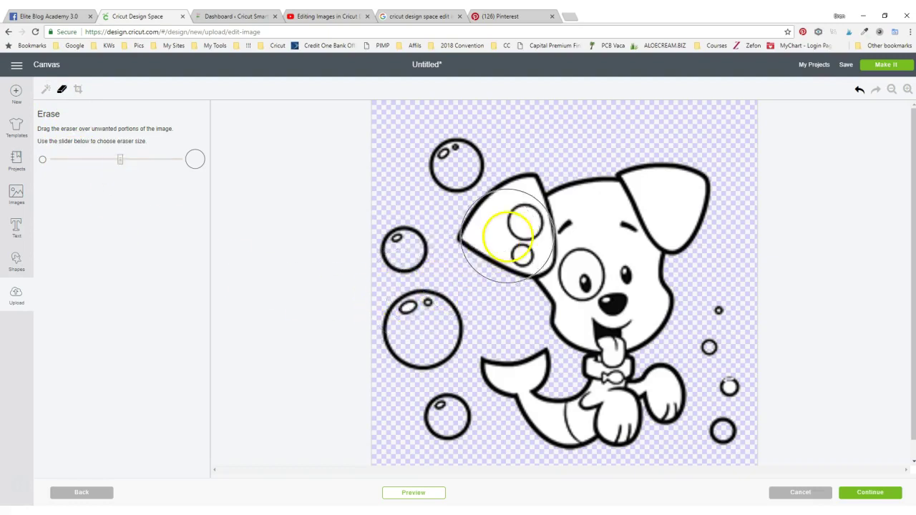
mouse_move(510, 227)
left_mouse_down()
mouse_move(647, 191)
mouse_move(689, 209)
mouse_move(566, 279)
mouse_move(626, 282)
mouse_move(636, 313)
mouse_move(597, 355)
mouse_move(523, 375)
mouse_move(560, 404)
mouse_move(630, 425)
mouse_move(644, 402)
left_mouse_up()
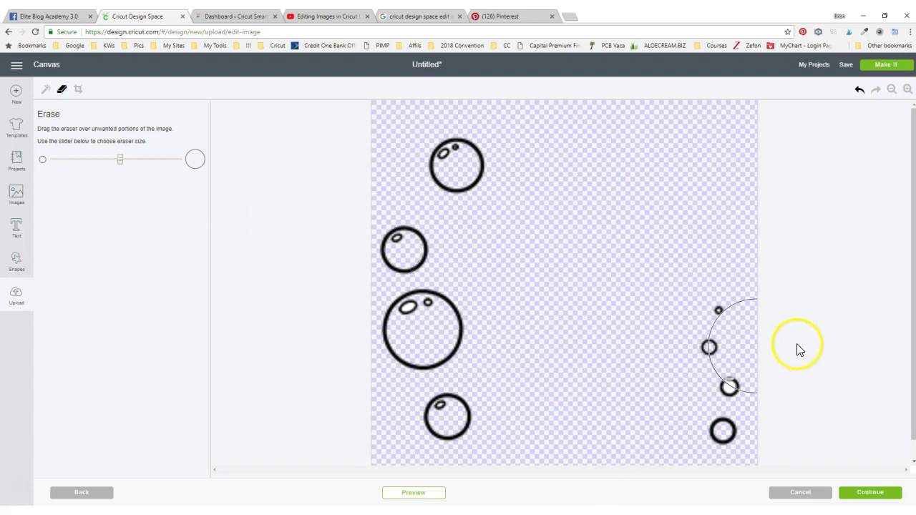
left_click(881, 496)
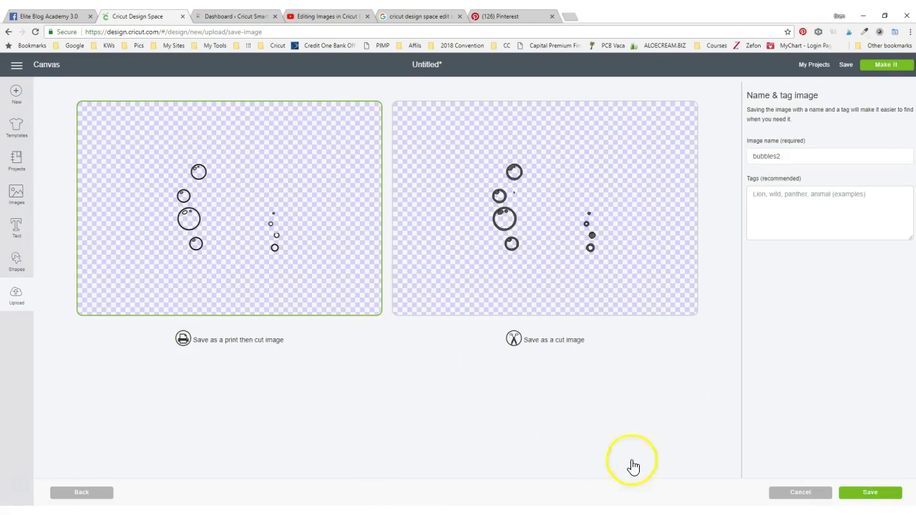
left_click(876, 494)
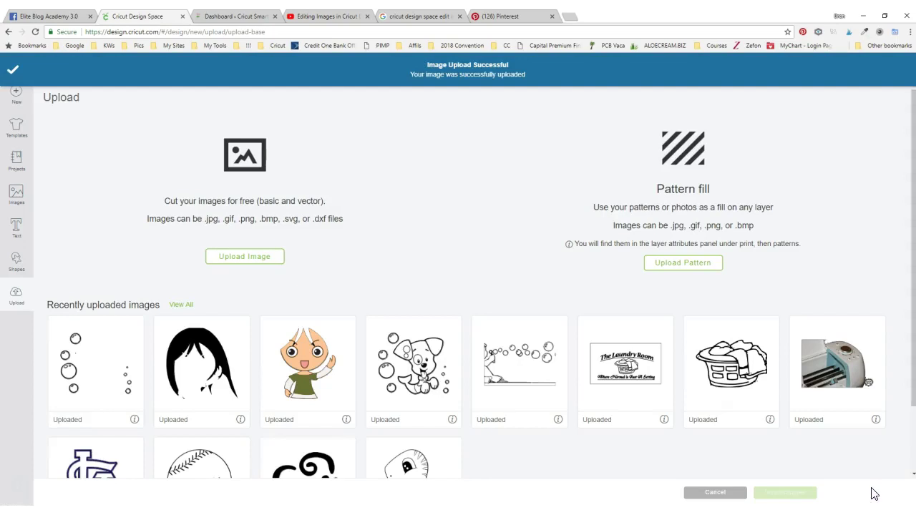
Step: Start another image upload, open Cricut ideas under the a snip it folder, and type 'gl' as file name
left_click(241, 258)
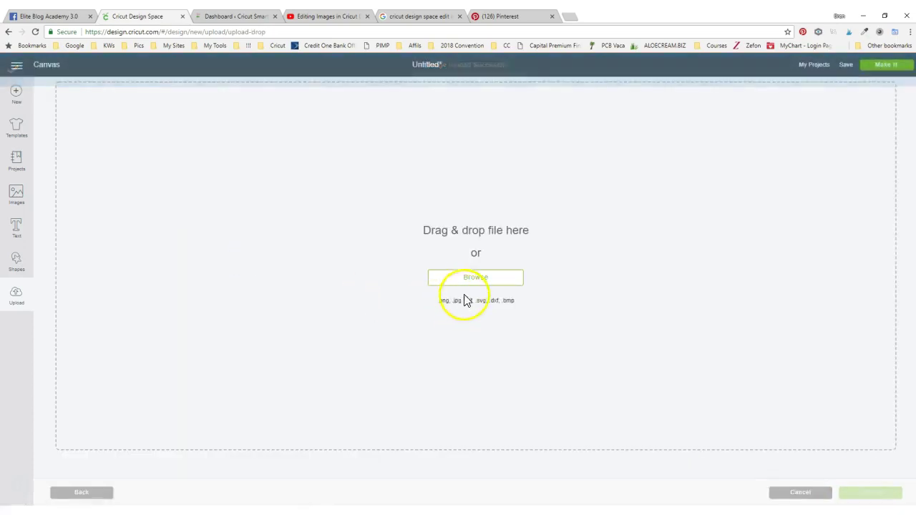
left_click(473, 278)
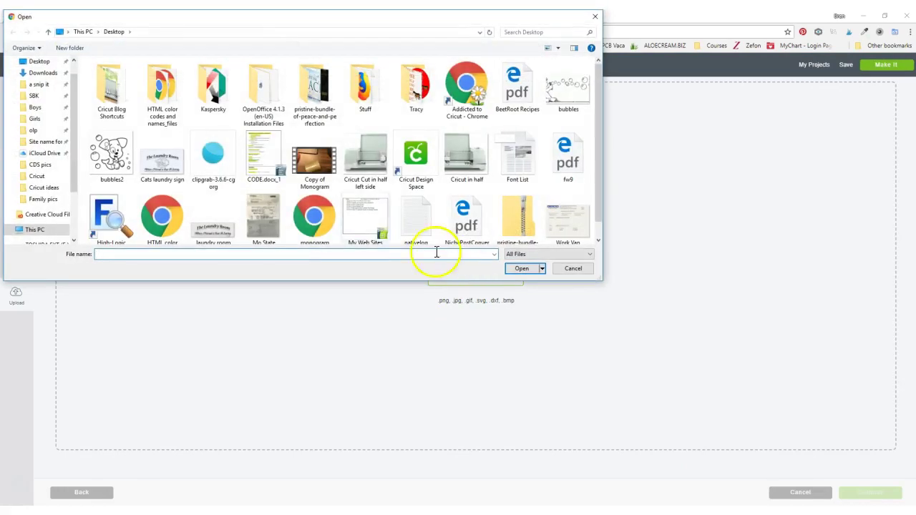
left_click(39, 84)
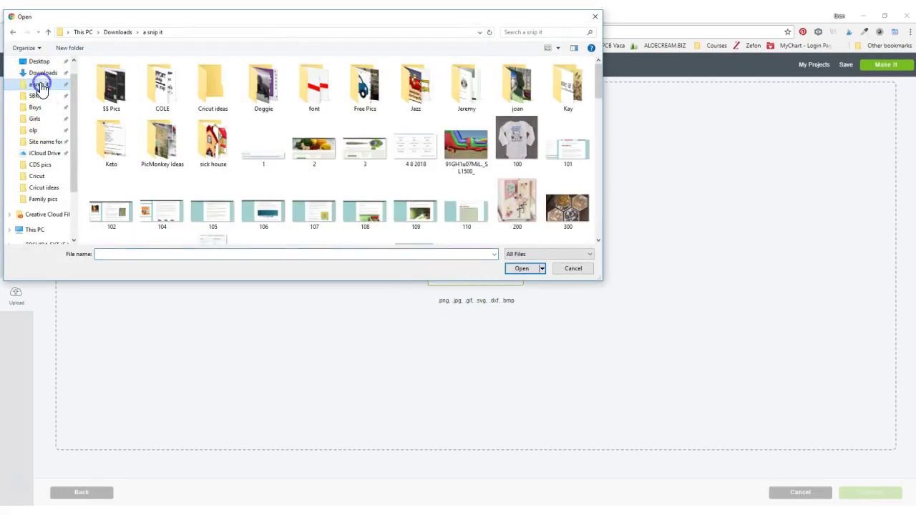
left_click(118, 257)
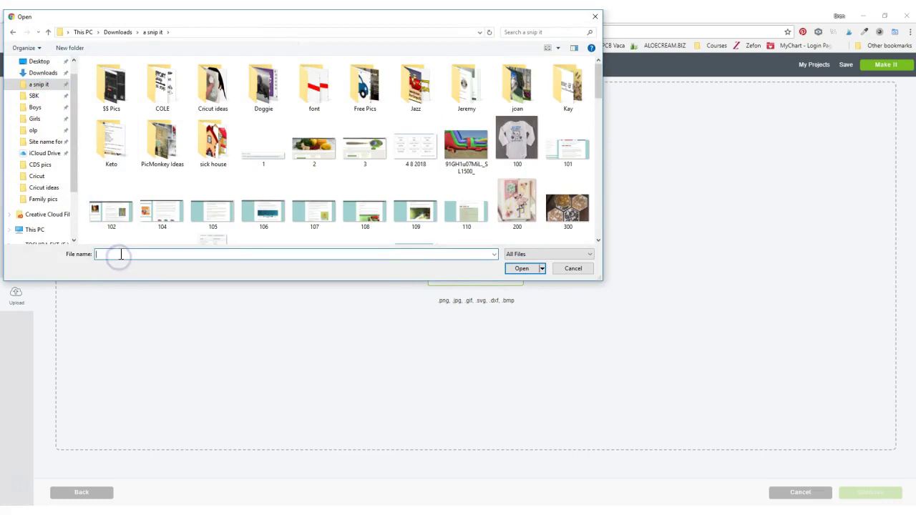
type("gl")
double_click(212, 86)
left_click(151, 255)
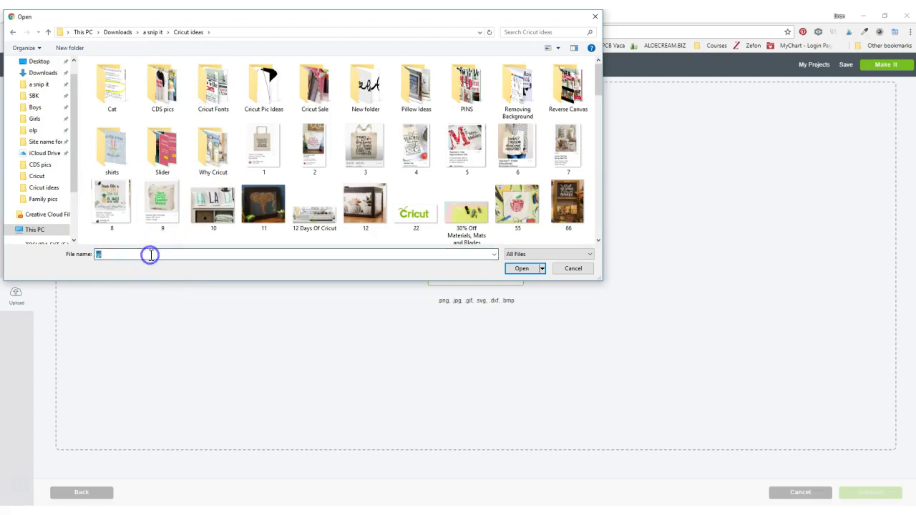
type("g")
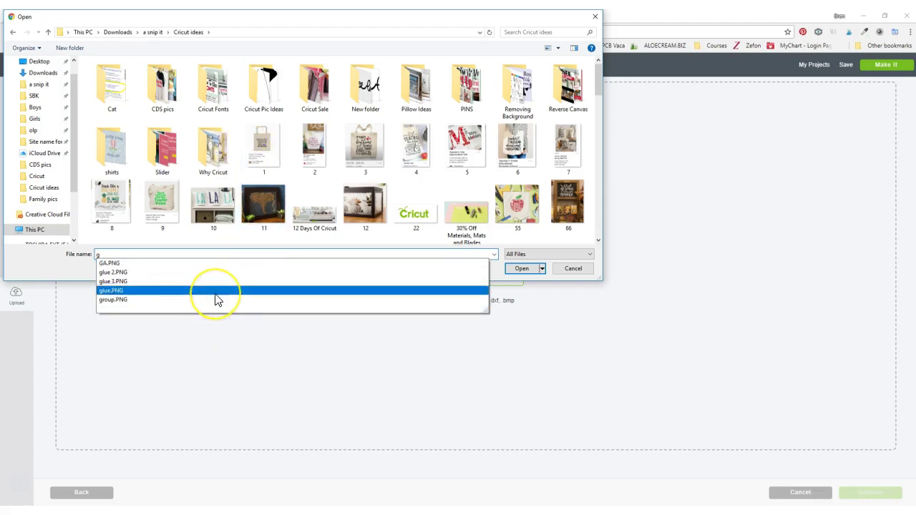
type("l")
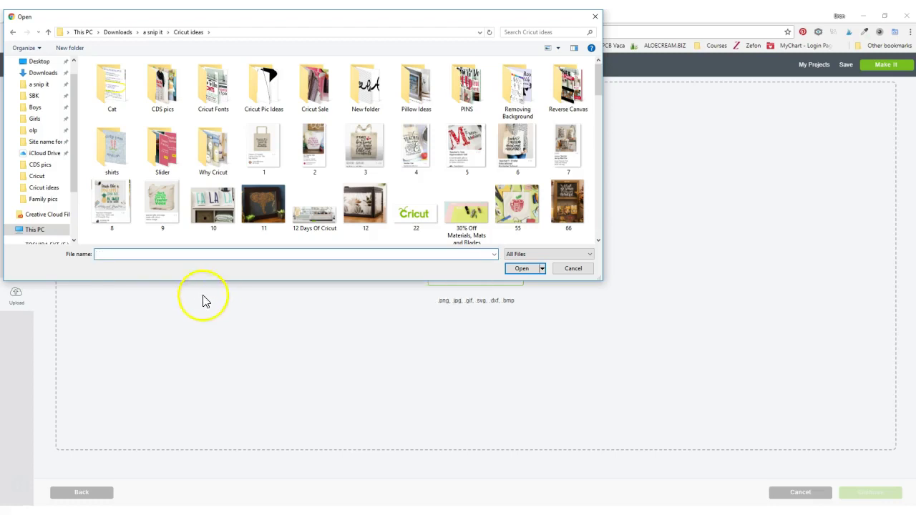
Step: Open girl-311628_640 from Quick access recent files for uploading
scroll(310, 184, "down", 2)
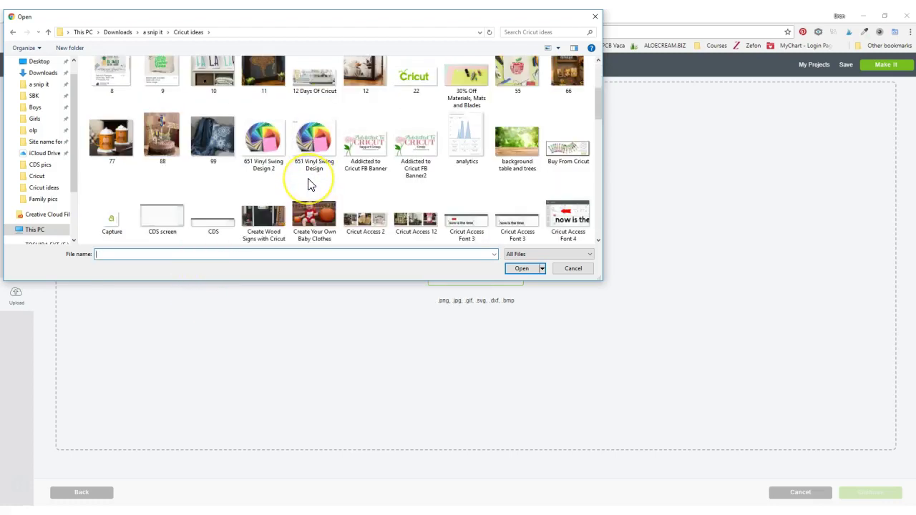
scroll(306, 185, "up", 2)
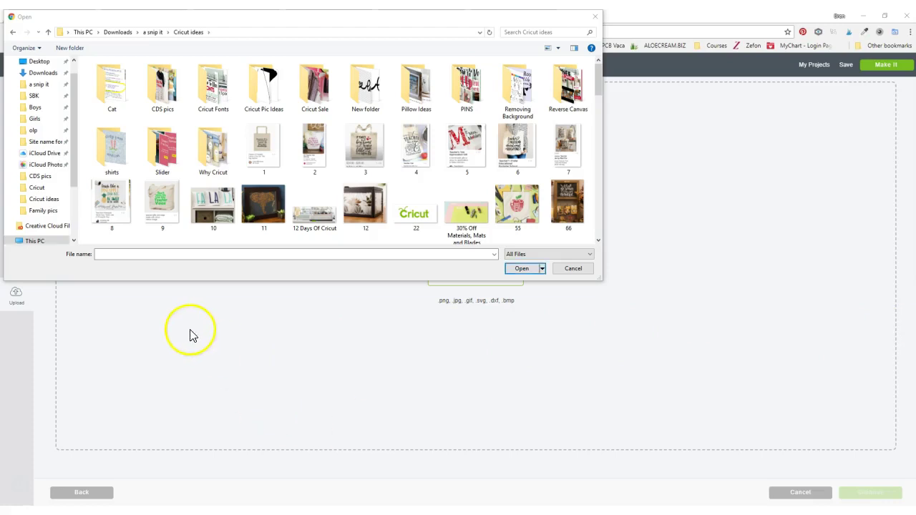
left_click_drag(75, 136, 72, 77)
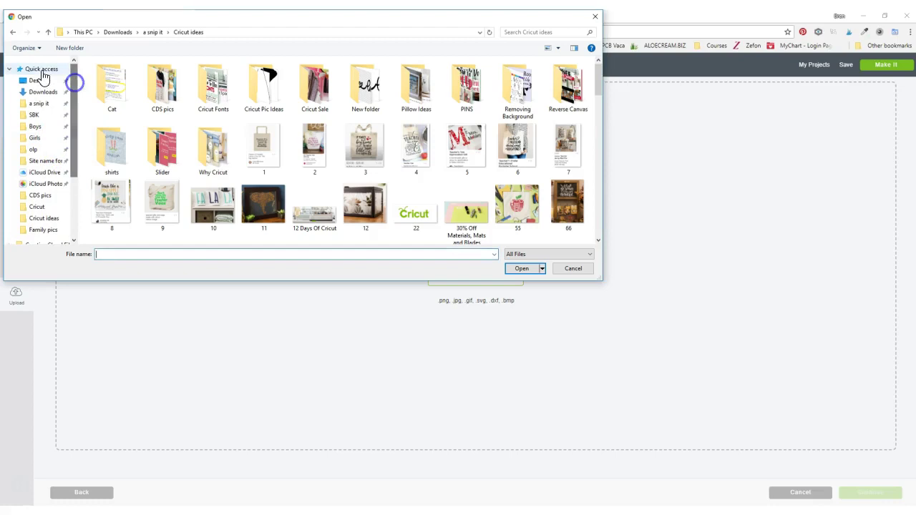
left_click(41, 82)
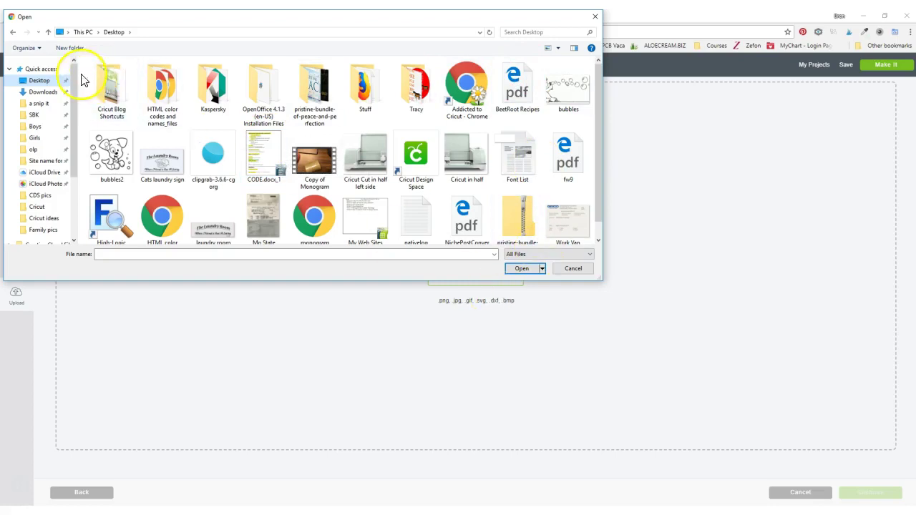
left_click(39, 69)
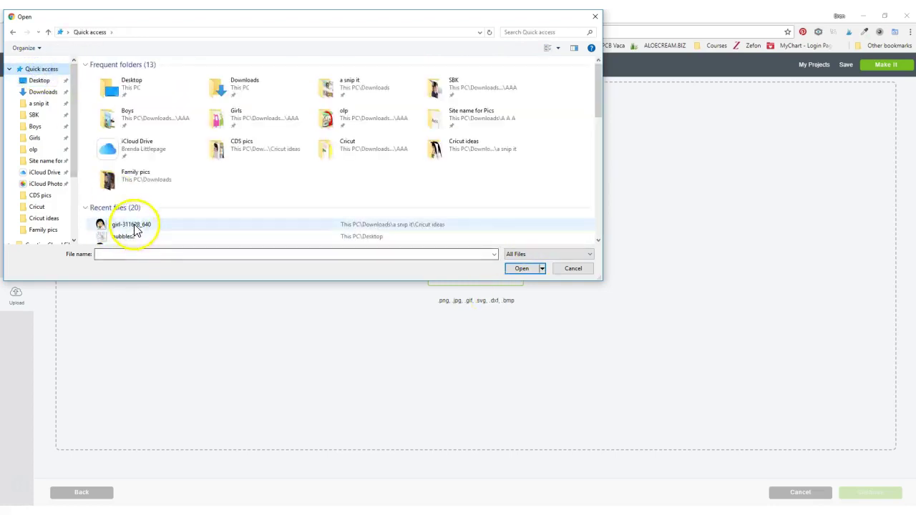
left_click(132, 224)
left_click(529, 269)
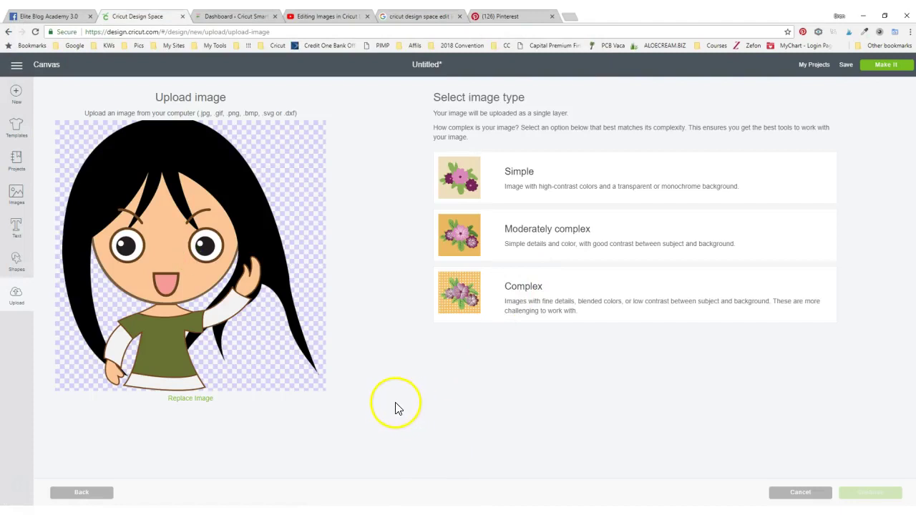
Step: Mark the uploaded girl picture as a Complex image and continue without erasing anything
left_click(454, 308)
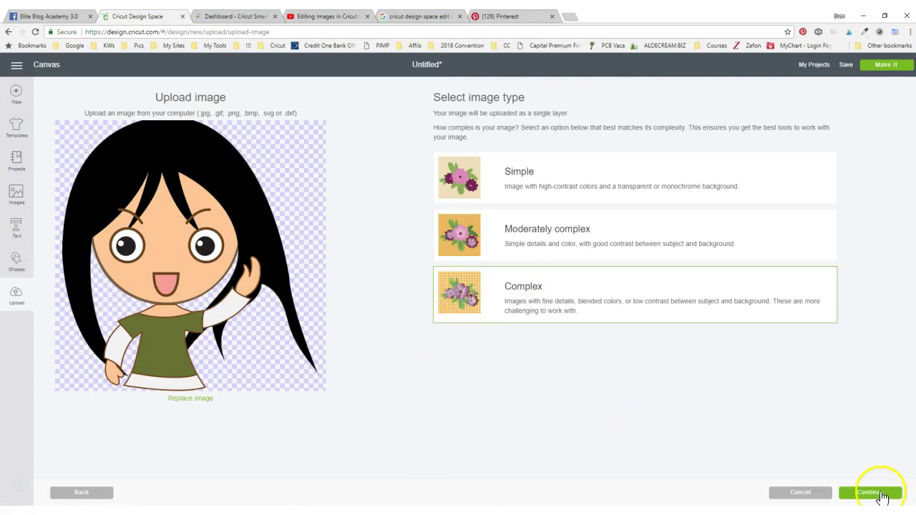
left_click(882, 495)
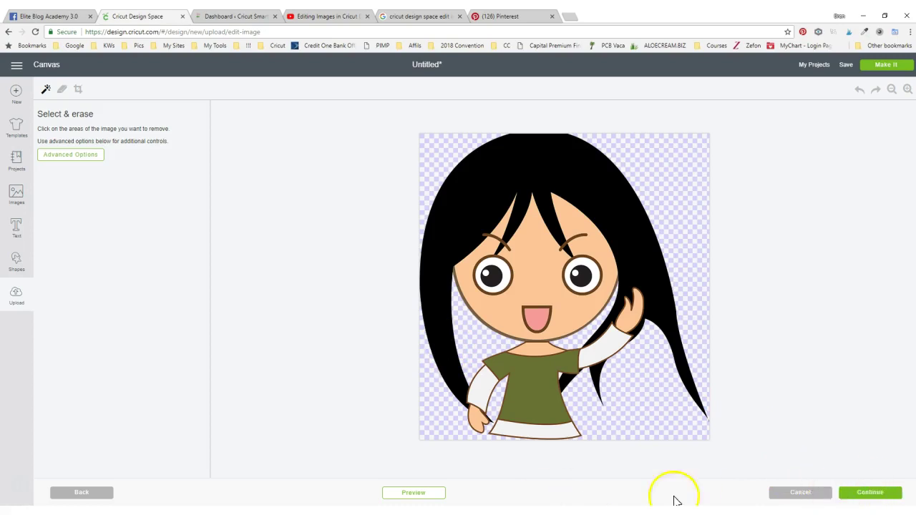
Step: Save the full girl image to uploads and insert it from recent uploads onto the canvas
left_click(861, 496)
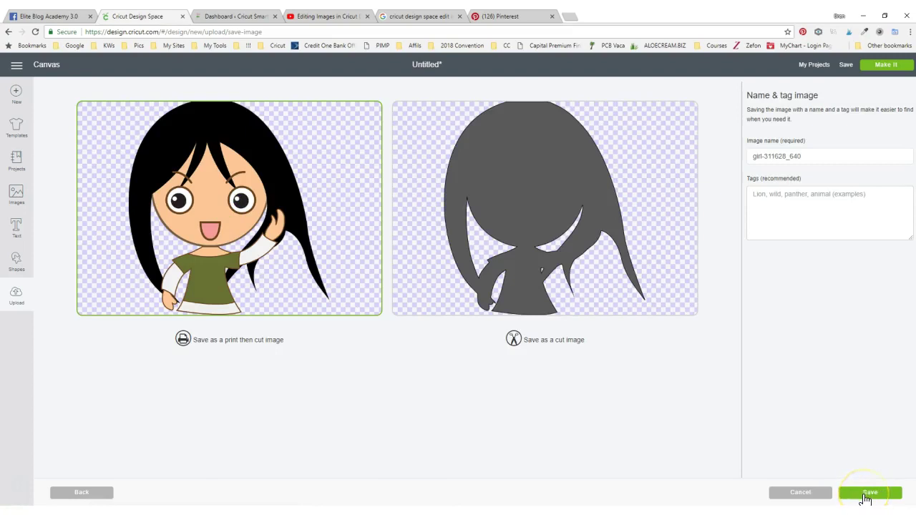
left_click(864, 496)
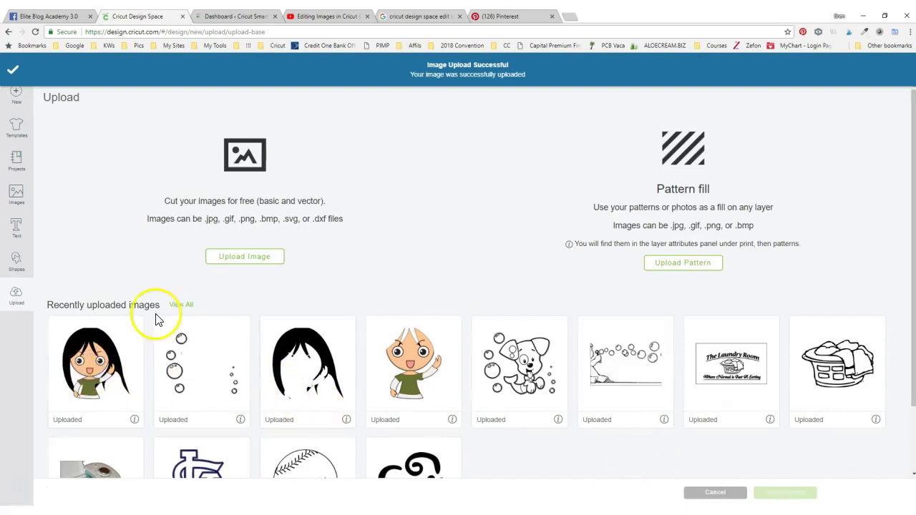
left_click(90, 351)
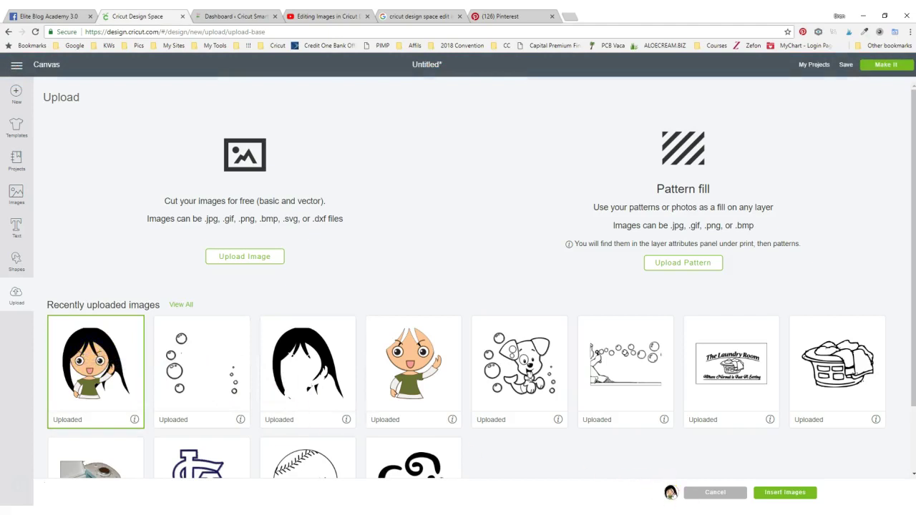
left_click(789, 494)
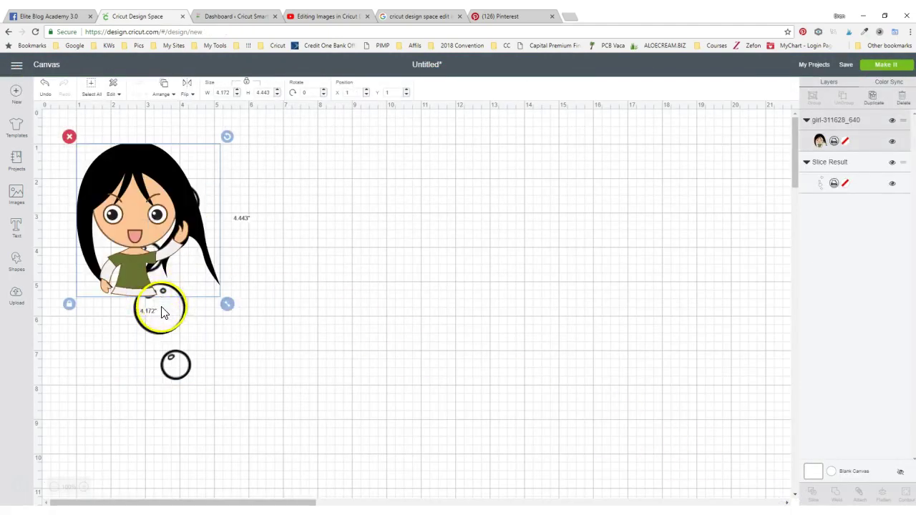
Step: Delete the bubble group and enlarge the girl image to 5.478 by 5.832
left_click_drag(162, 309, 596, 297)
left_click(555, 164)
left_click(183, 207)
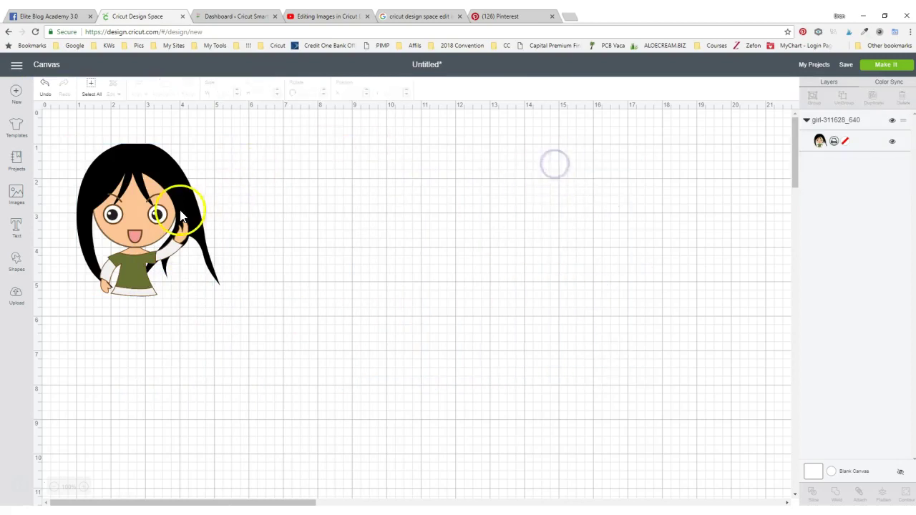
left_click_drag(231, 304, 364, 349)
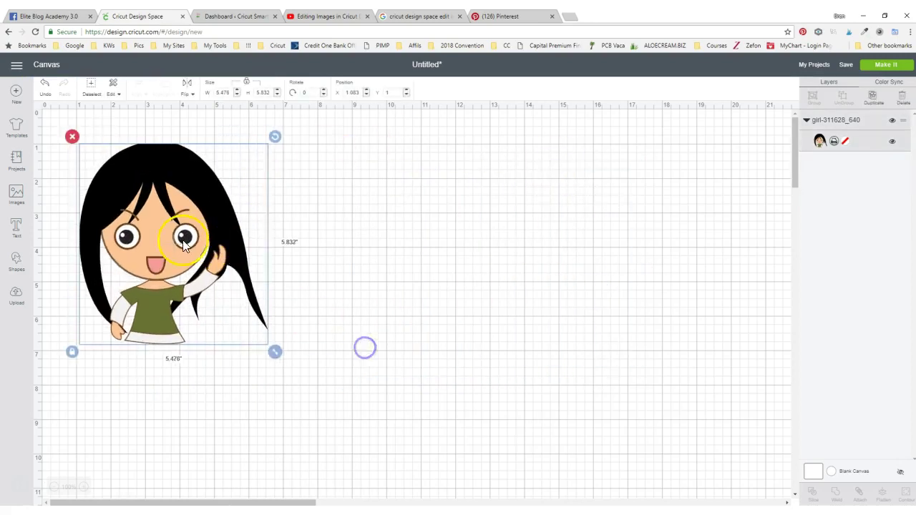
left_click_drag(169, 227, 190, 224)
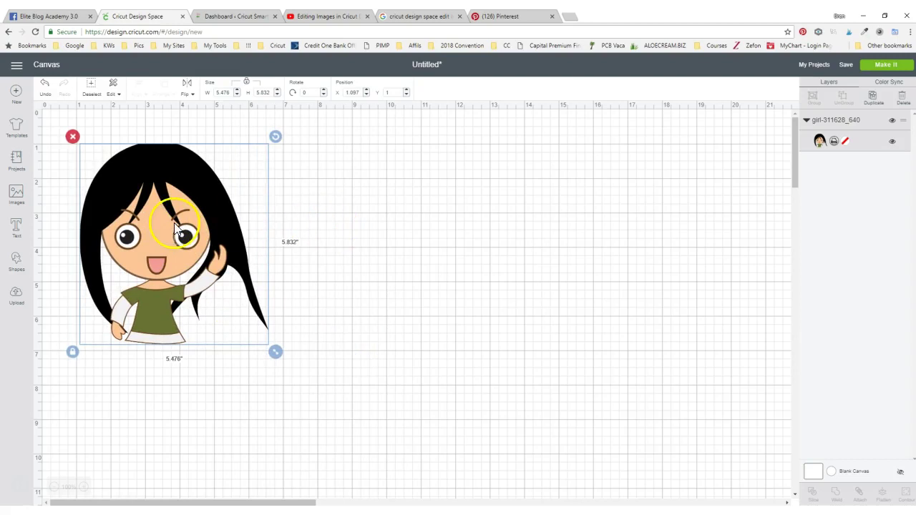
Step: Remove the placed girl image from the canvas with the red X
right_click(174, 223)
left_click(361, 246)
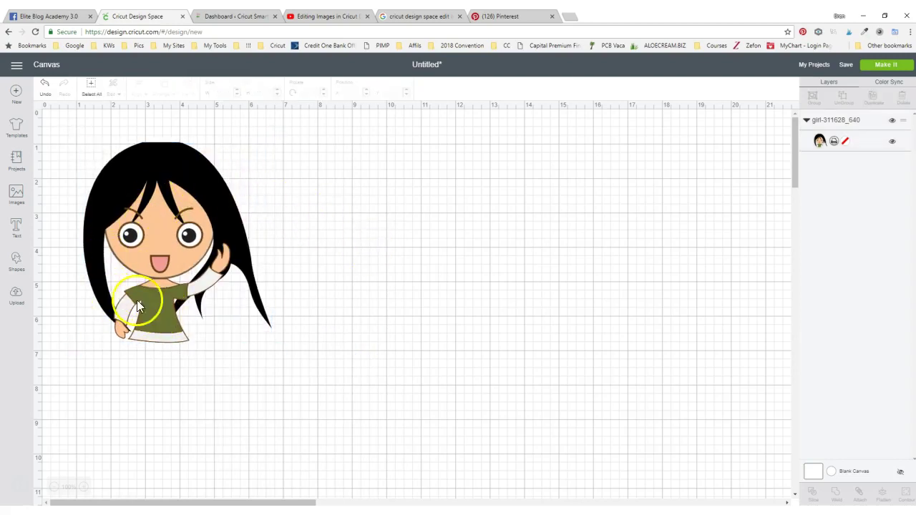
left_click(210, 227)
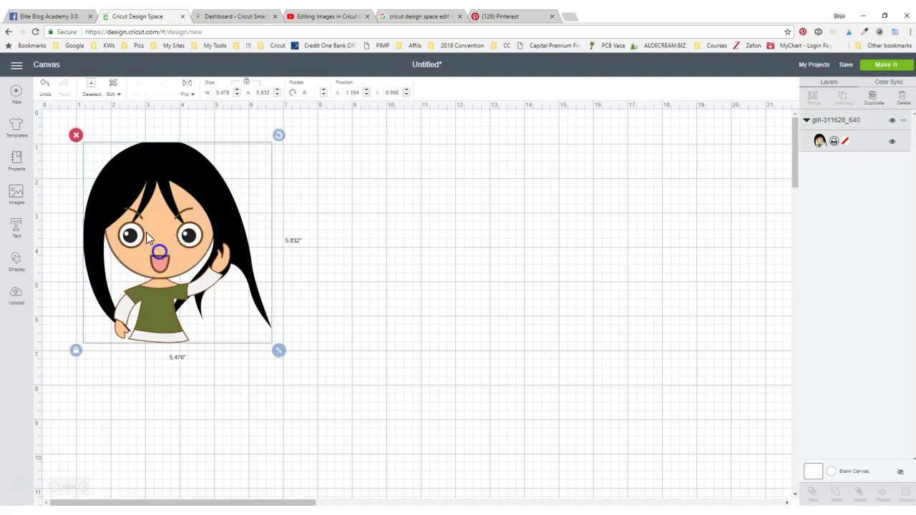
left_click(76, 136)
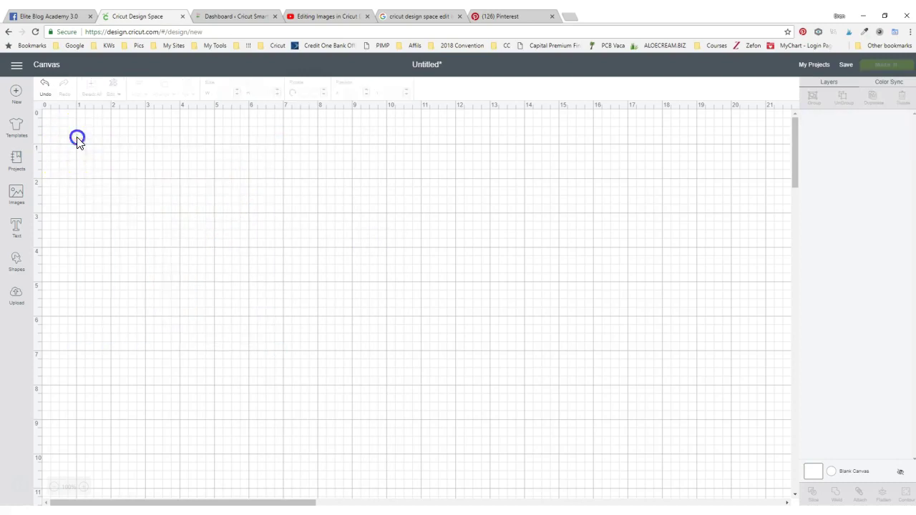
Step: Re-upload girl-311628_640 from Quick access recent files as a Complex image
left_click(17, 299)
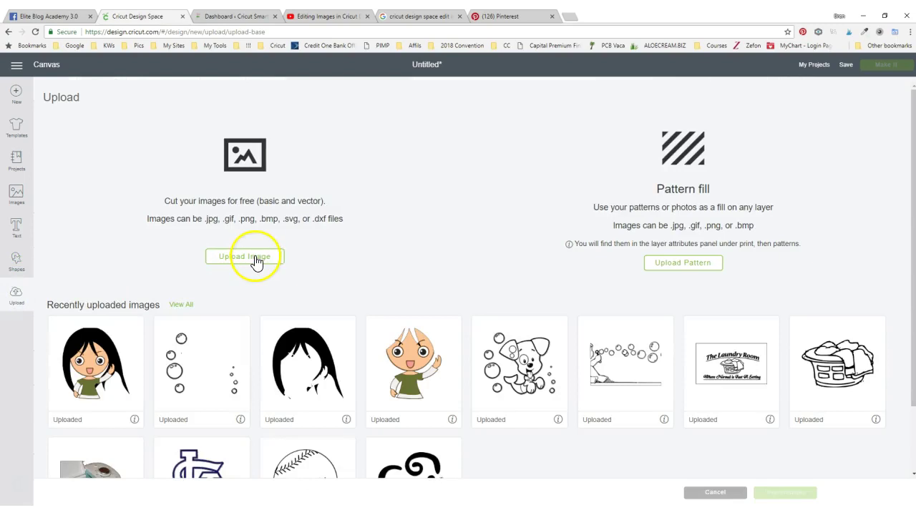
left_click(255, 257)
left_click(458, 281)
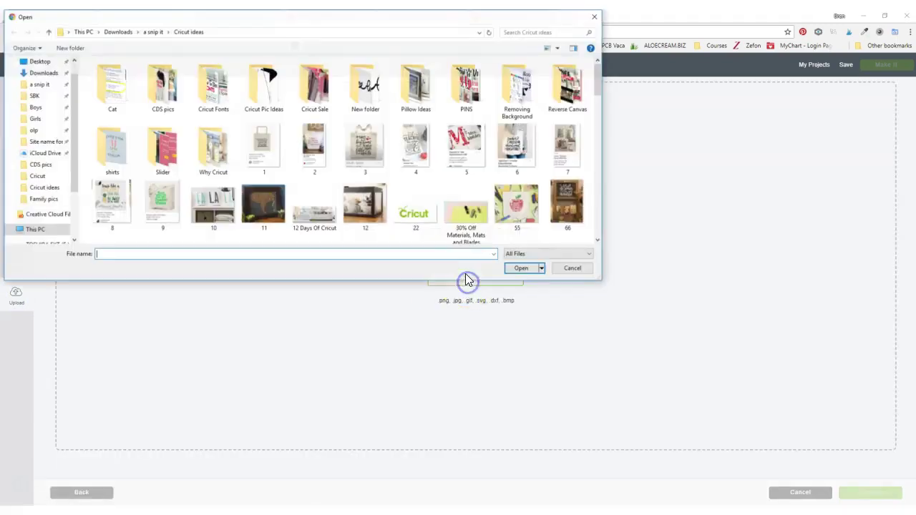
left_click(40, 62)
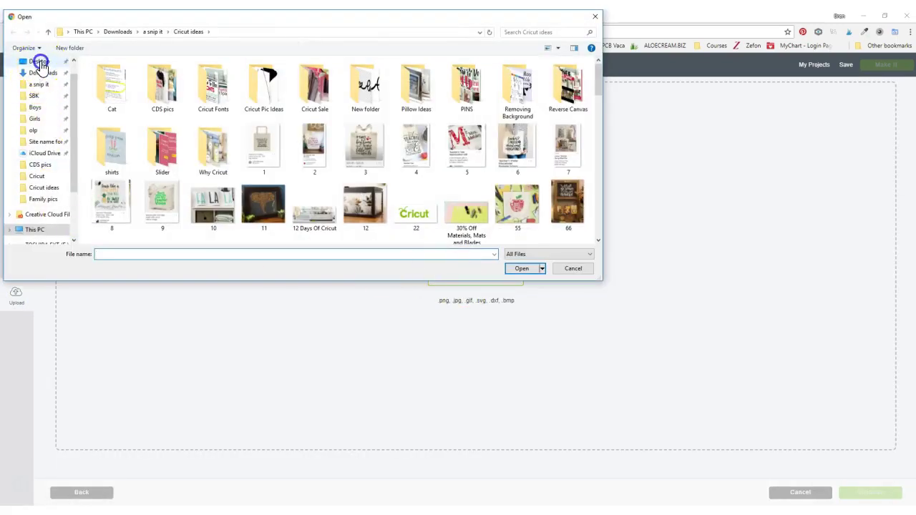
left_click_drag(75, 114, 72, 93)
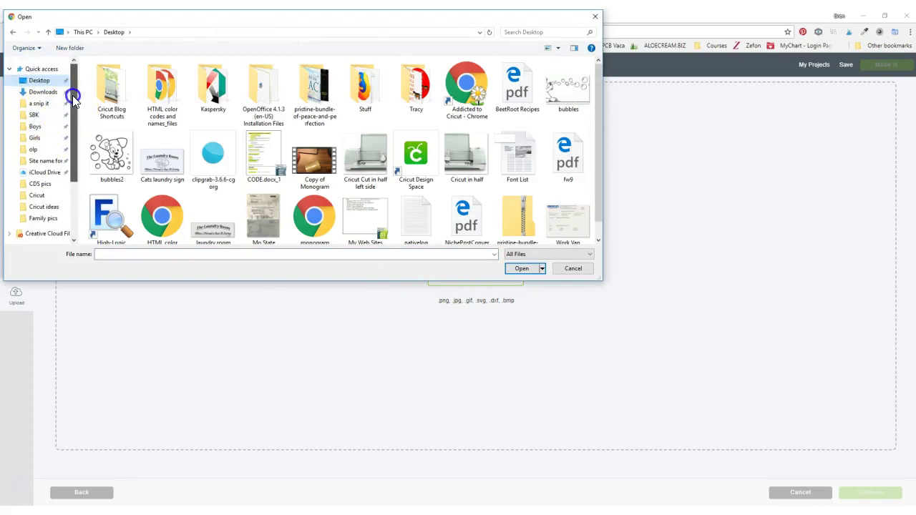
left_click(49, 67)
left_click(127, 226)
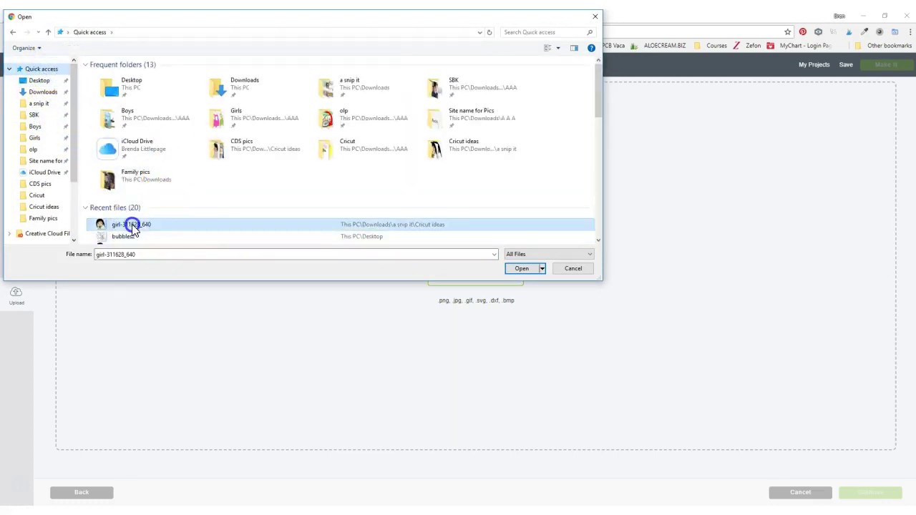
left_click(521, 269)
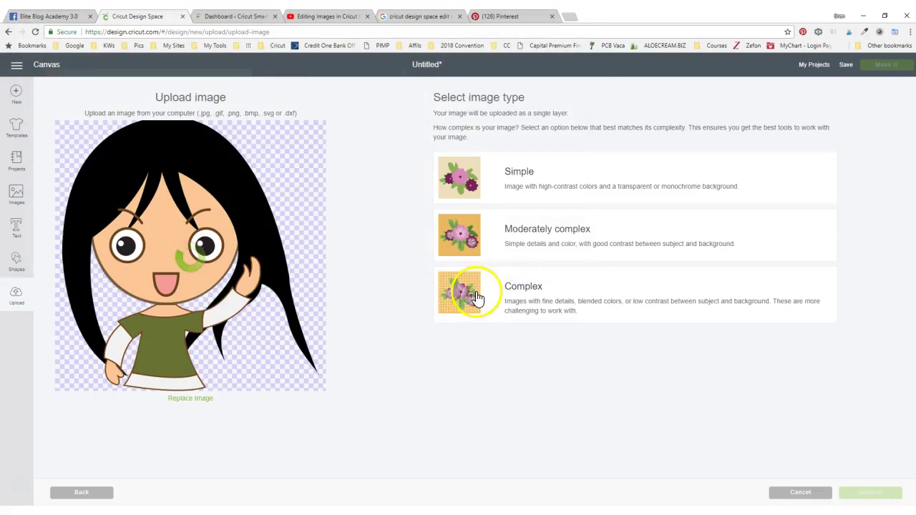
left_click(465, 296)
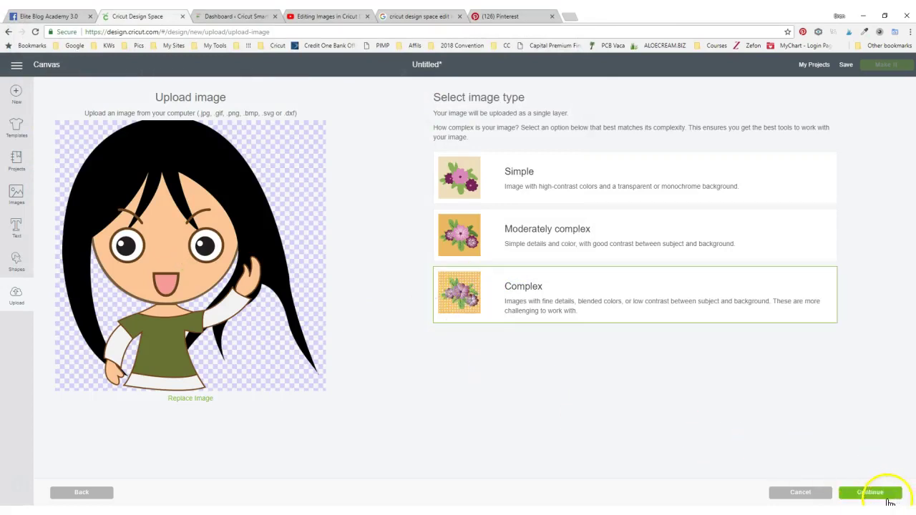
left_click(875, 494)
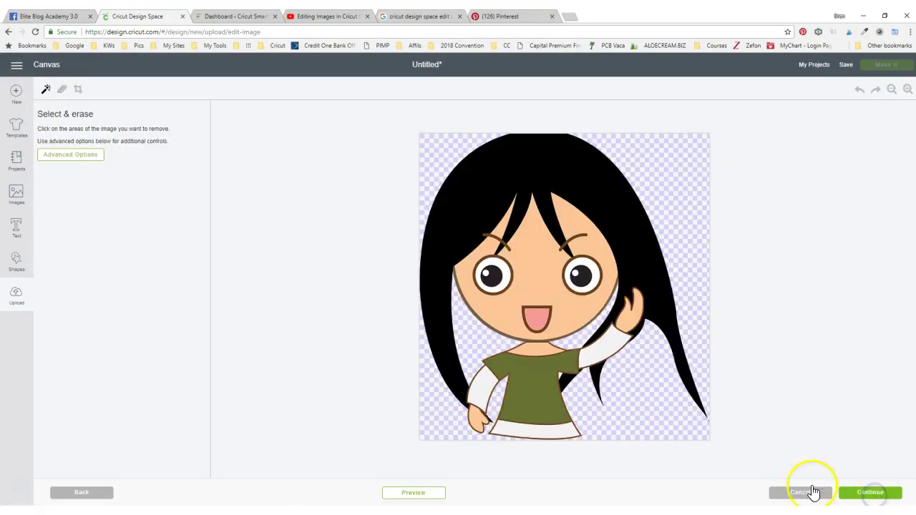
Step: Raise colour tolerance to 53 under Advanced Options and wand-erase the black hair
left_click(73, 159)
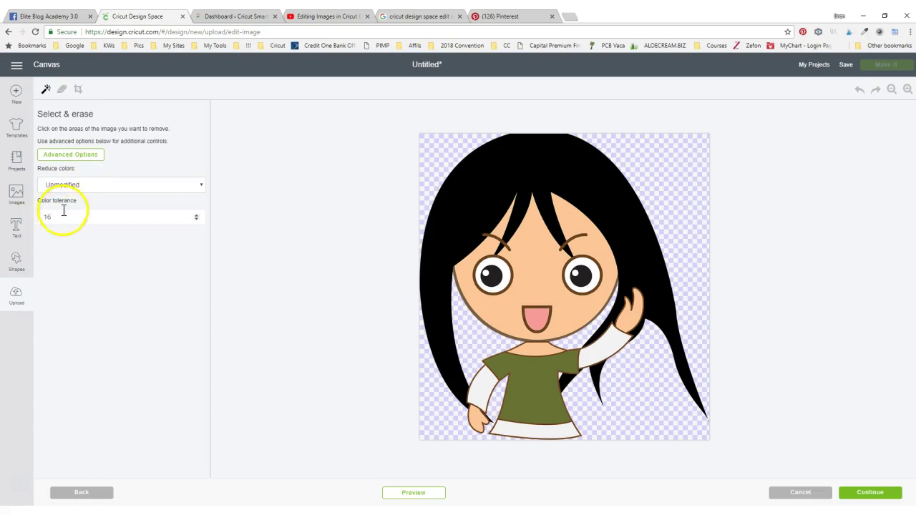
left_click(196, 213)
left_click(196, 213)
left_click(196, 214)
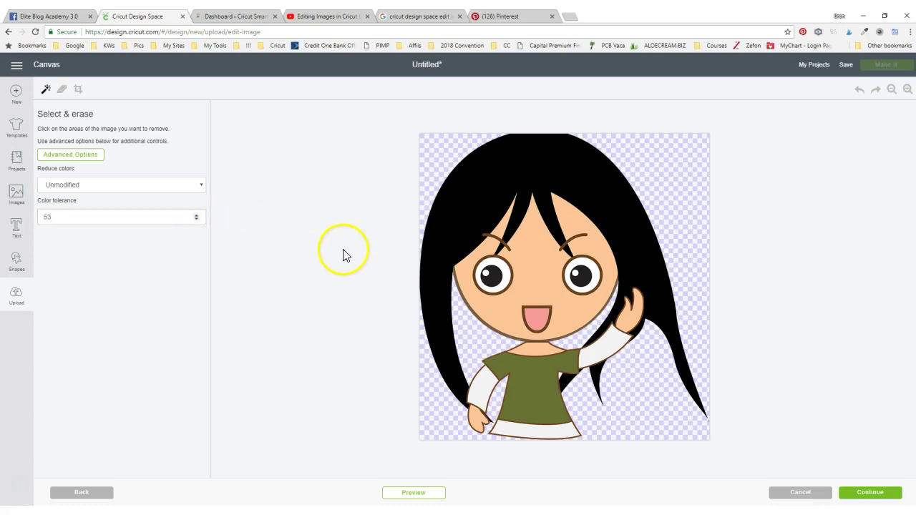
left_click(471, 198)
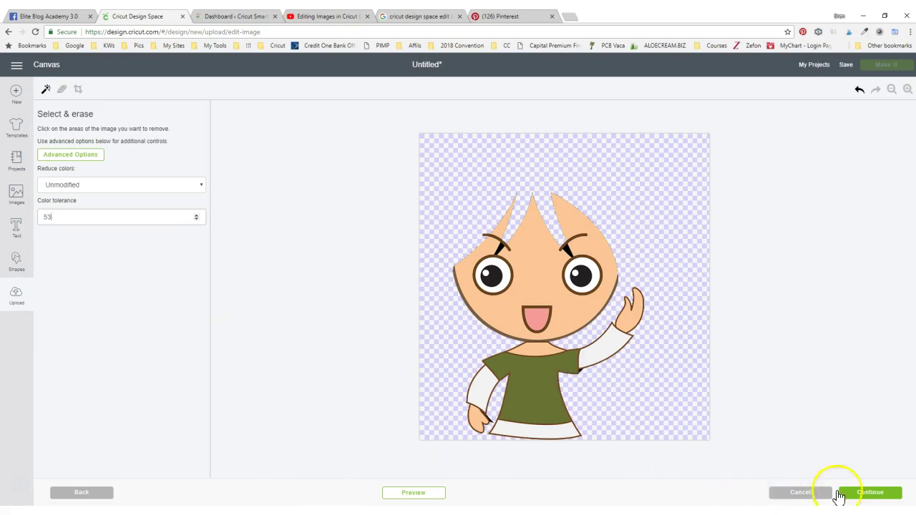
Step: Name the hair-free image 'girls body' and save it to uploads
left_click(869, 495)
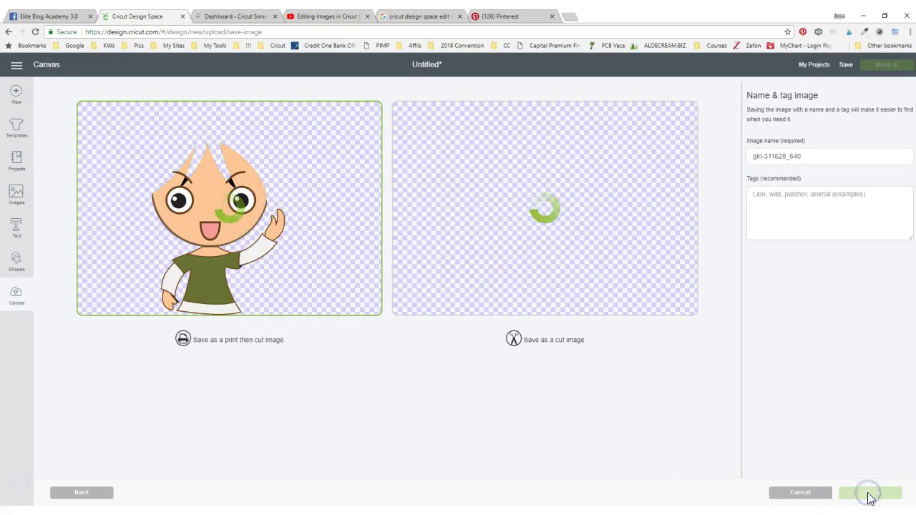
left_click(798, 156)
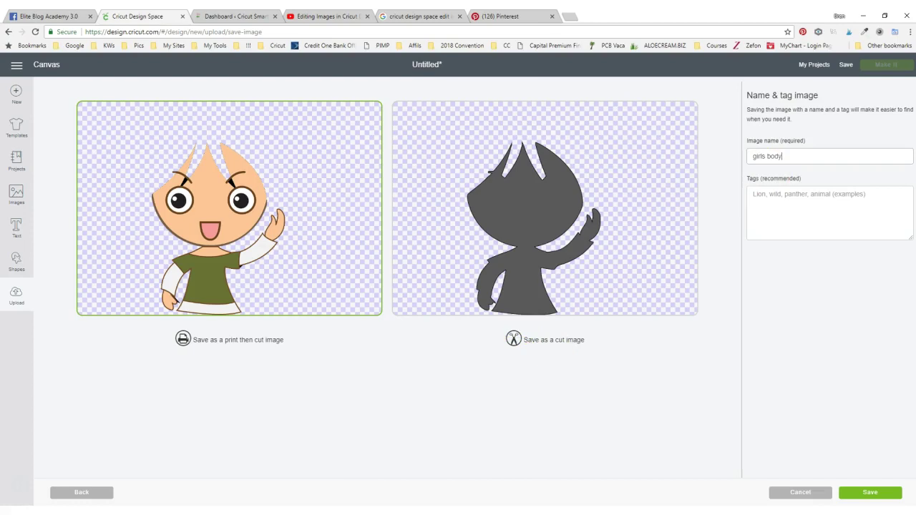
left_click(870, 497)
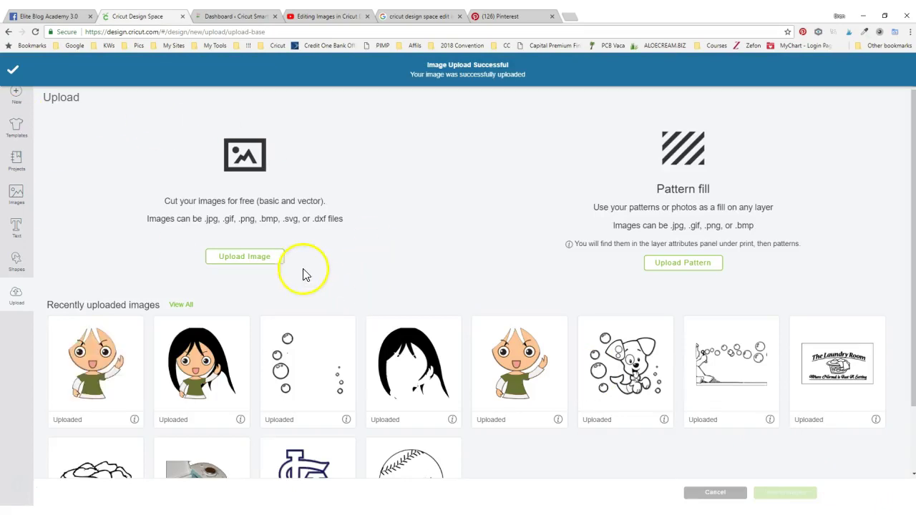
Step: Upload girl-311628_640 again from recent files as a Complex image
left_click(259, 257)
left_click(466, 279)
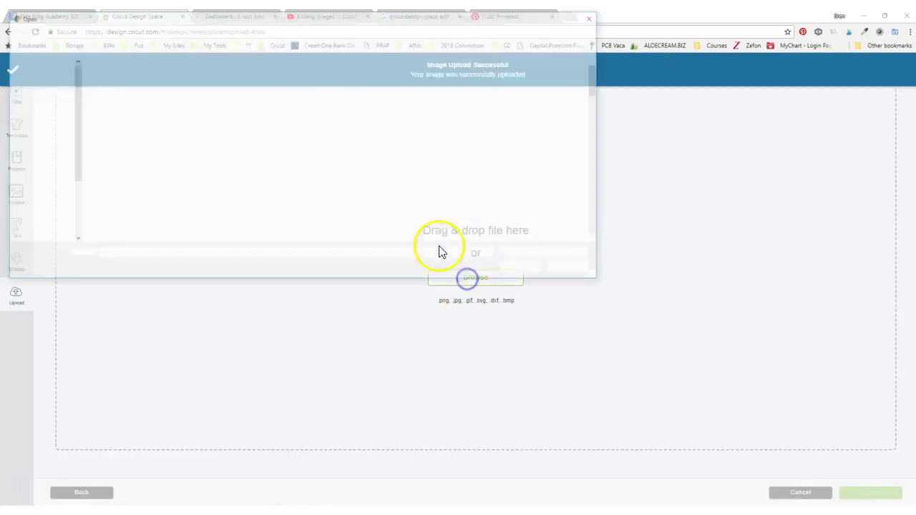
left_click(74, 88)
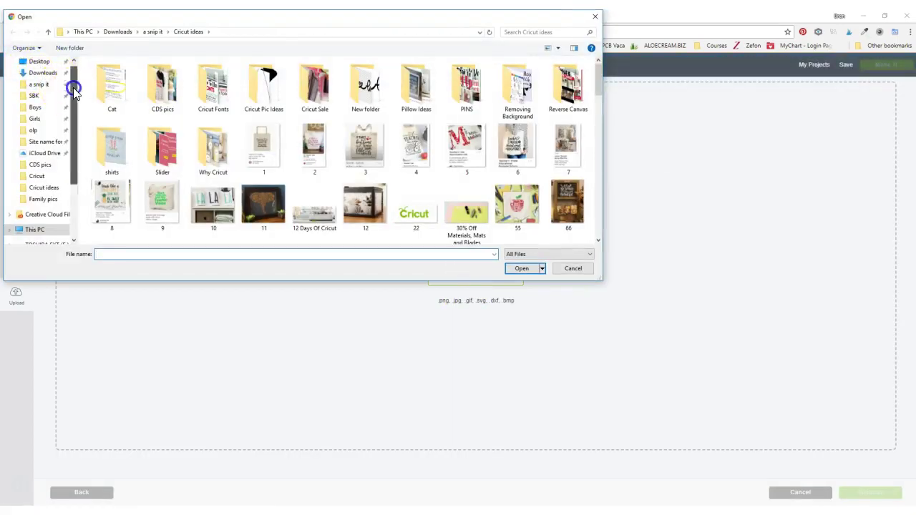
left_click_drag(73, 88, 72, 67)
left_click(43, 69)
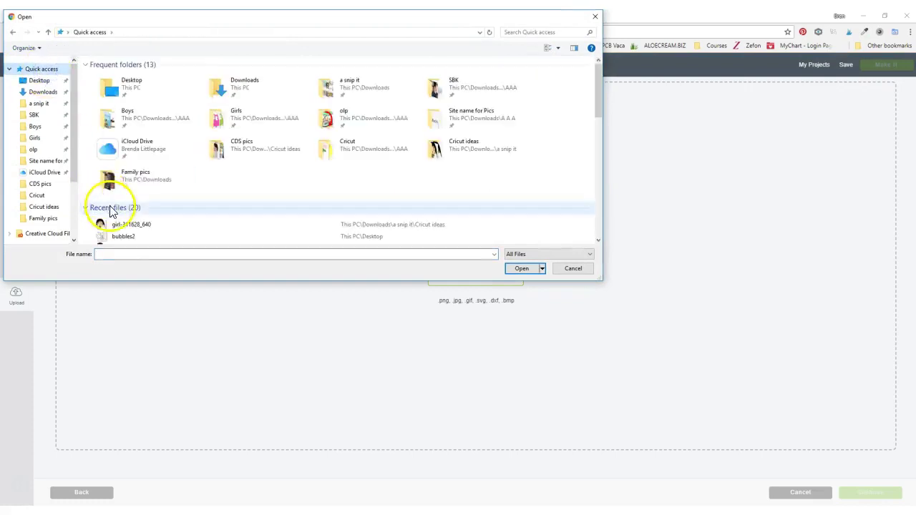
left_click(129, 224)
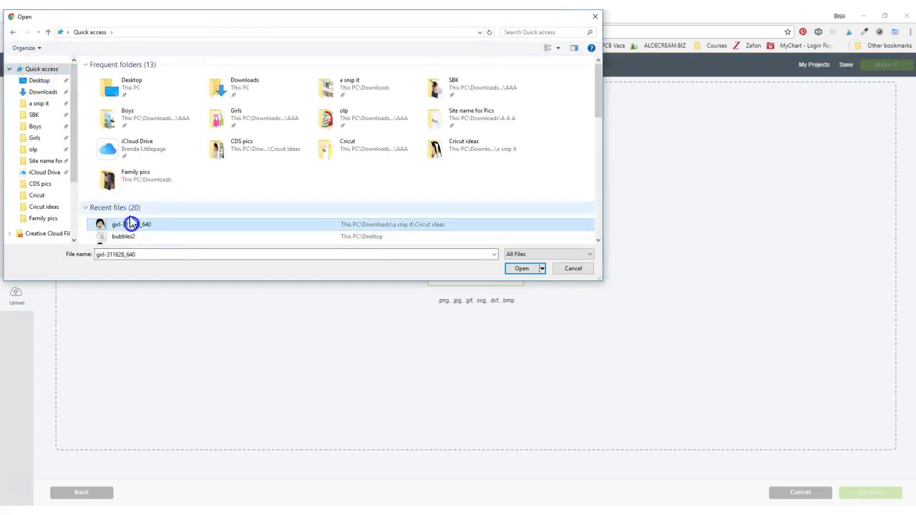
left_click(521, 268)
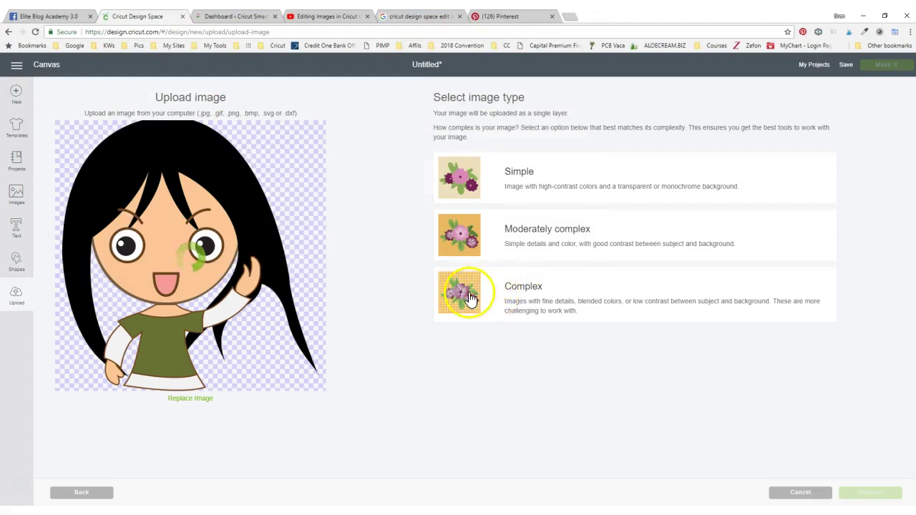
left_click(457, 289)
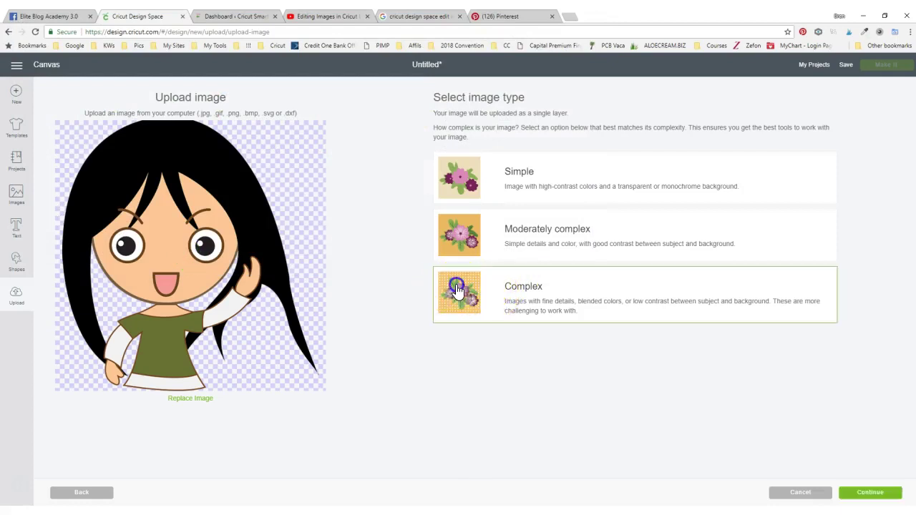
left_click(881, 492)
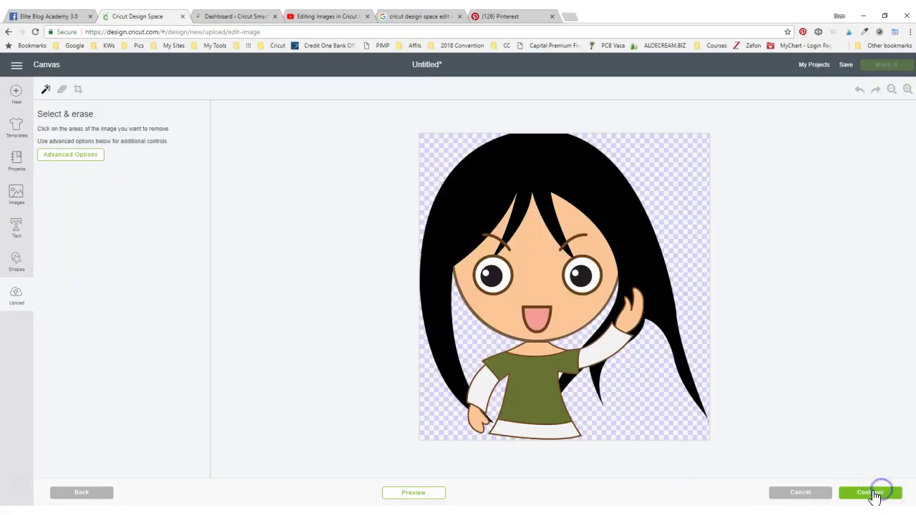
Step: Set the colour tolerance to 46 under Advanced Options
left_click(74, 157)
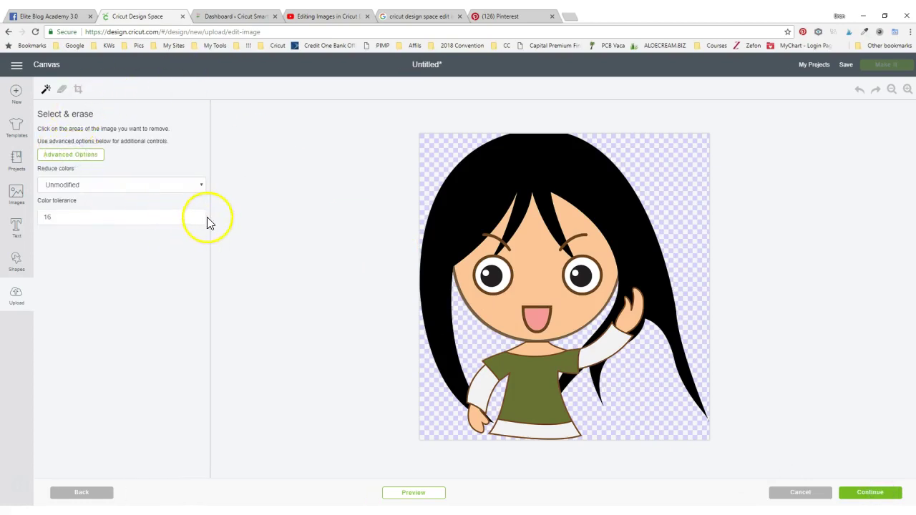
left_click(196, 216)
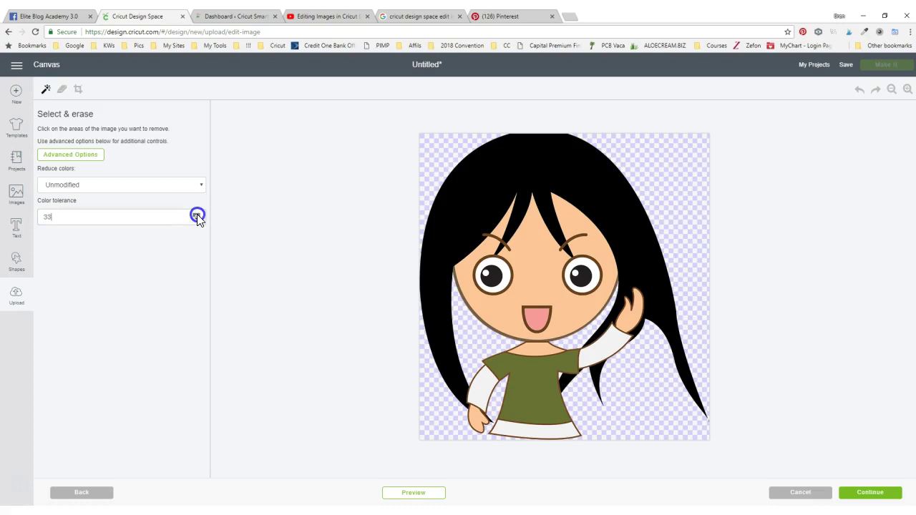
left_click_drag(196, 214, 197, 214)
Step: Wand-erase the skin, green shirt, both sleeves, collar, both hands and the brown eyebrow
left_click(531, 290)
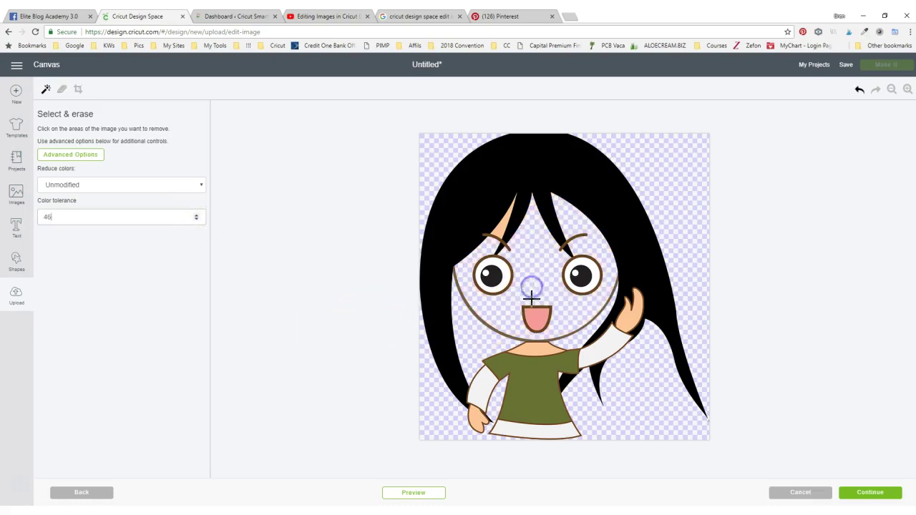
left_click(535, 387)
left_click(488, 380)
left_click(548, 429)
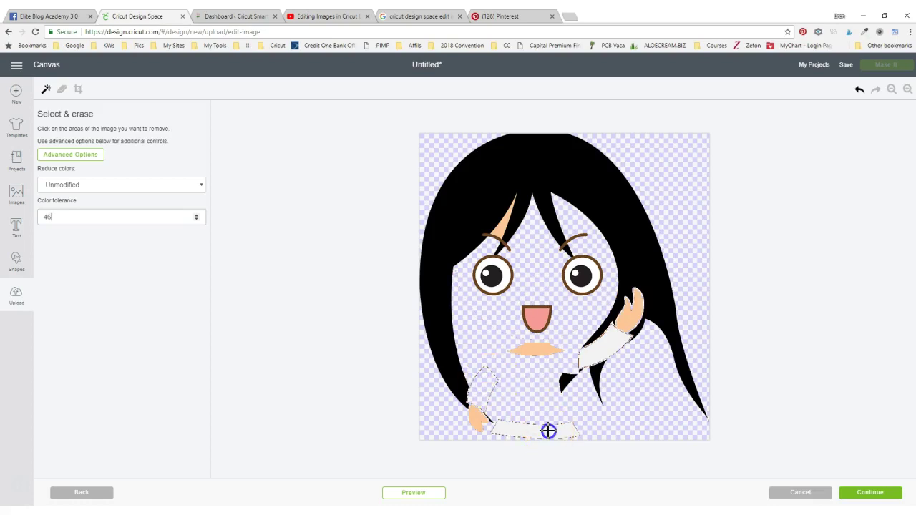
left_click(610, 335)
left_click(628, 309)
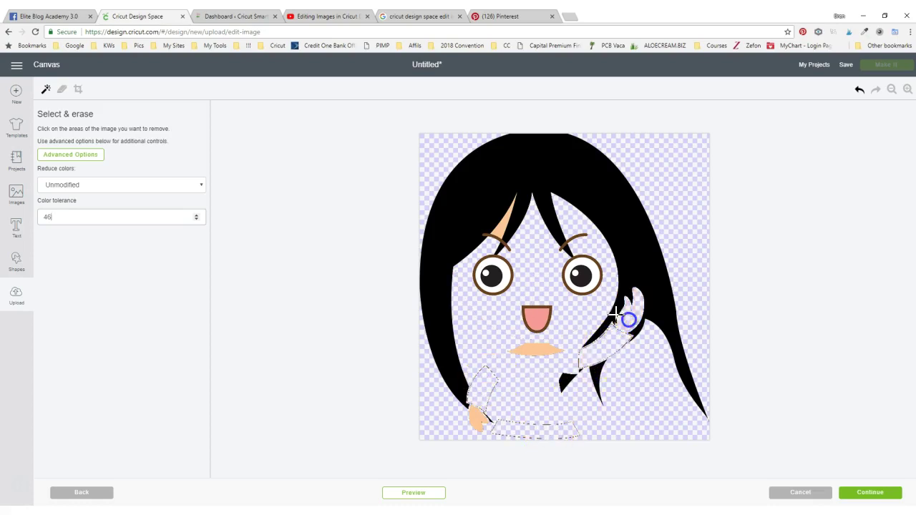
left_click(537, 349)
left_click(480, 419)
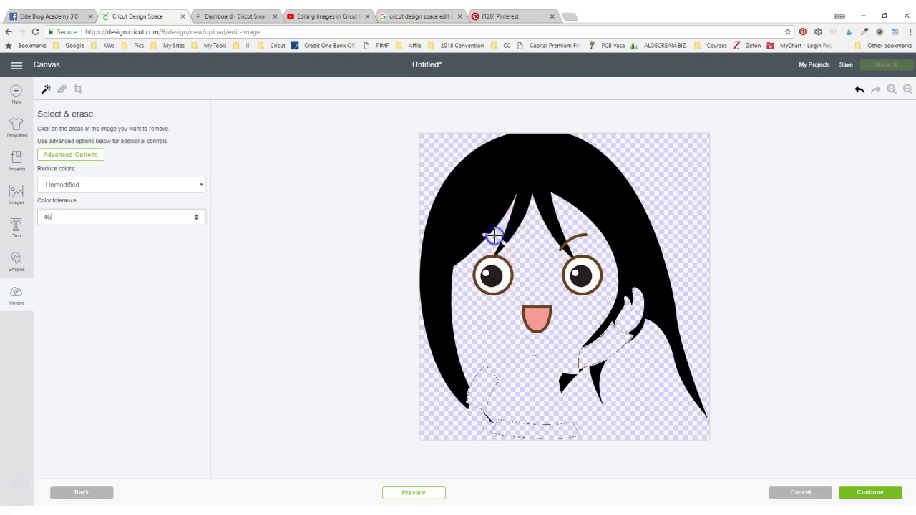
left_click(579, 237)
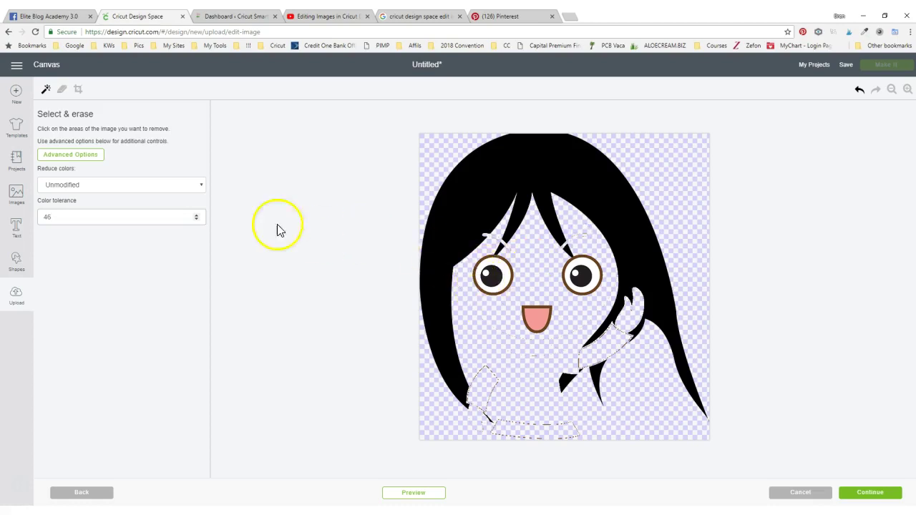
Step: Use a larger Eraser brush to wipe out the eyes, mouth and leftover collar and ear bits
left_click(62, 89)
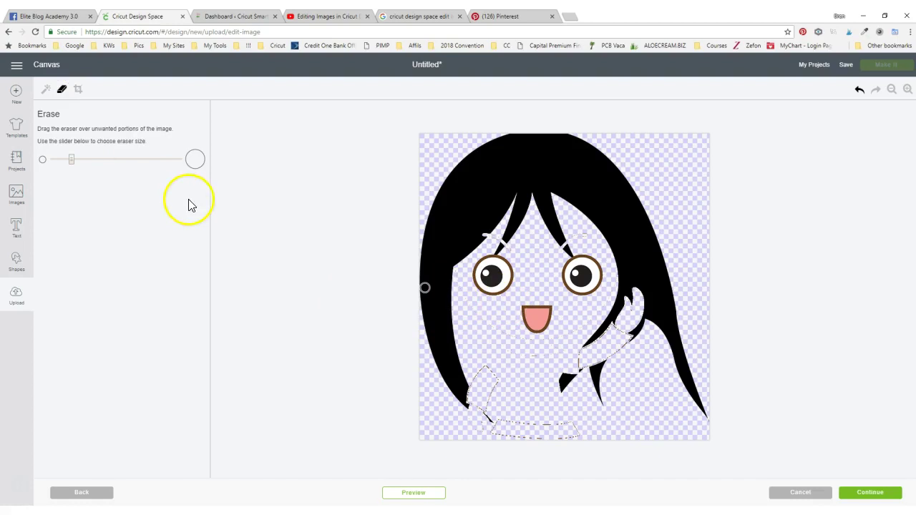
left_click(70, 160)
left_click_drag(98, 160, 109, 160)
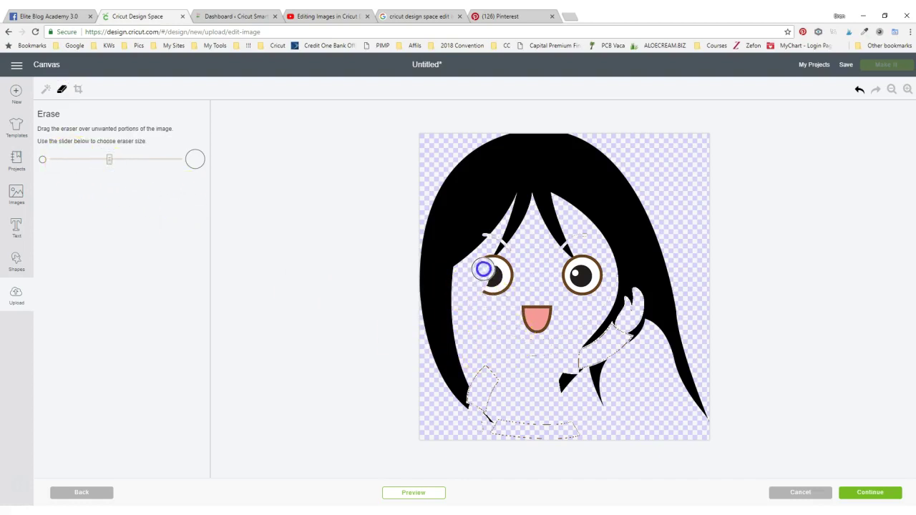
mouse_move(483, 269)
left_mouse_down()
mouse_move(509, 266)
mouse_move(496, 293)
mouse_move(587, 264)
mouse_move(597, 282)
mouse_move(571, 287)
mouse_move(592, 266)
mouse_move(575, 235)
mouse_move(585, 232)
mouse_move(587, 254)
mouse_move(537, 321)
left_mouse_up()
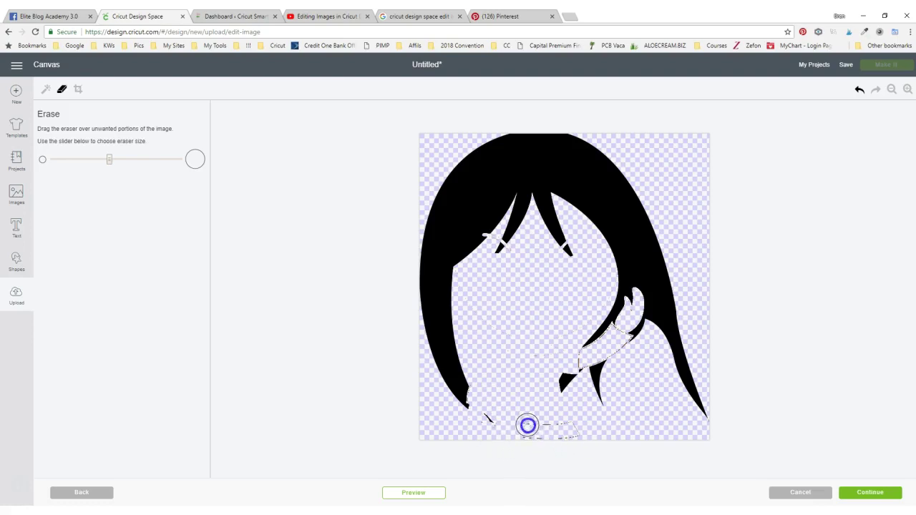
mouse_move(528, 426)
left_mouse_down()
mouse_move(556, 421)
mouse_move(565, 439)
left_mouse_up()
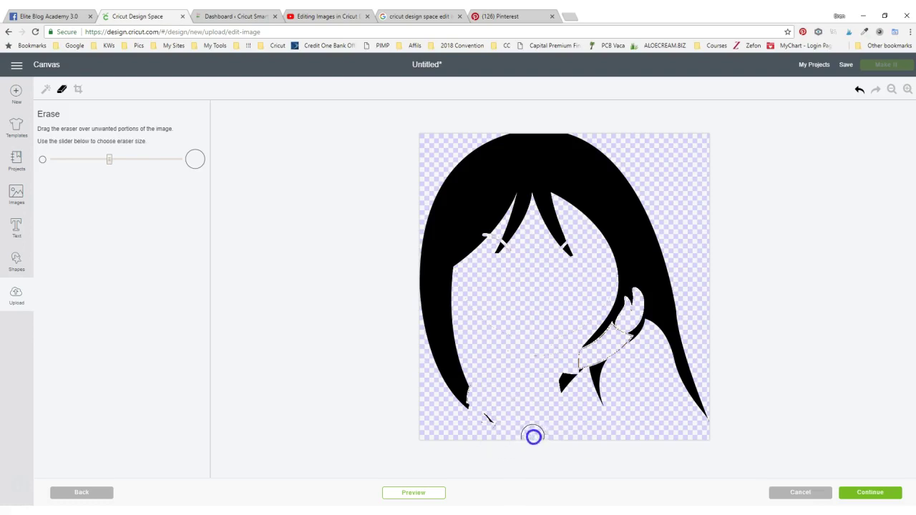
left_click_drag(509, 357, 577, 360)
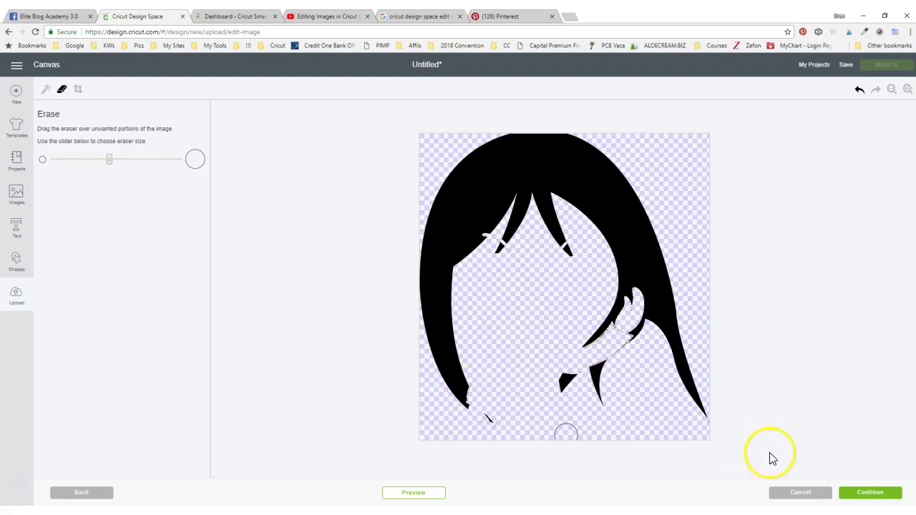
Step: Rename the hair-only image to 'girls hair' and save it to uploads
left_click(871, 492)
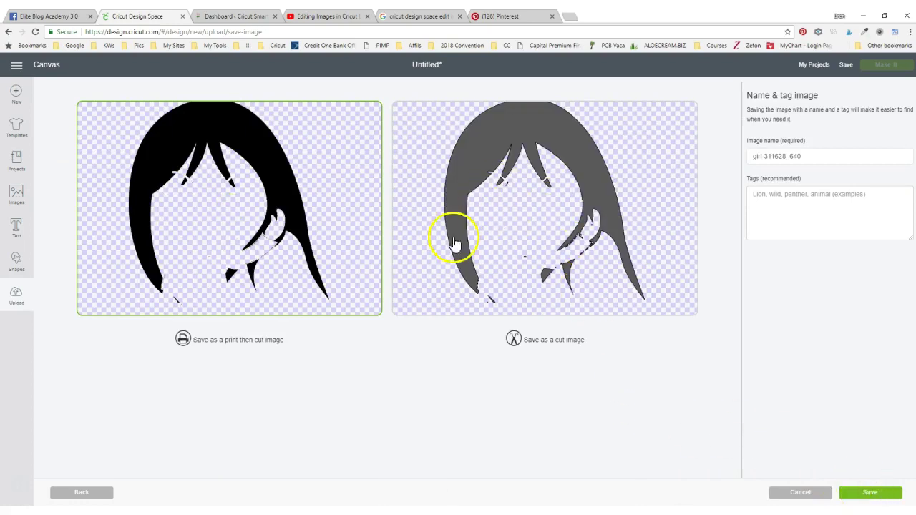
left_click_drag(803, 155, 743, 153)
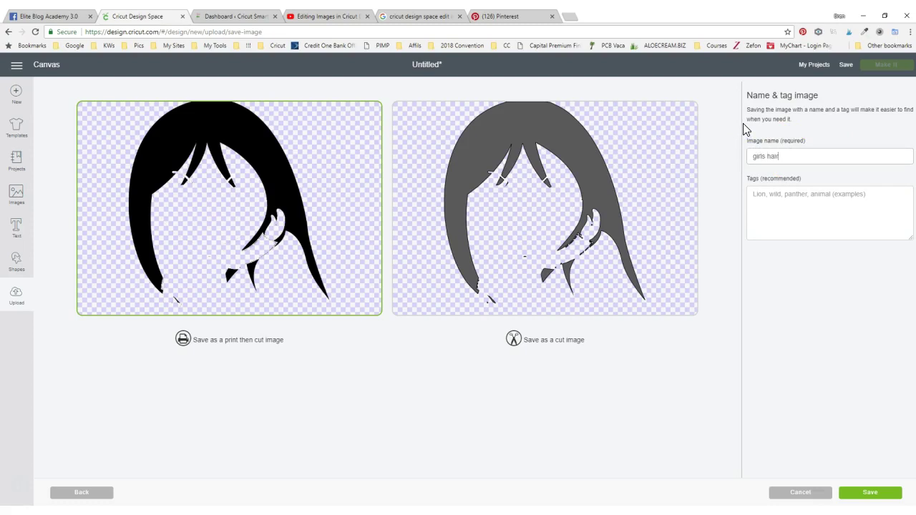
left_click(869, 493)
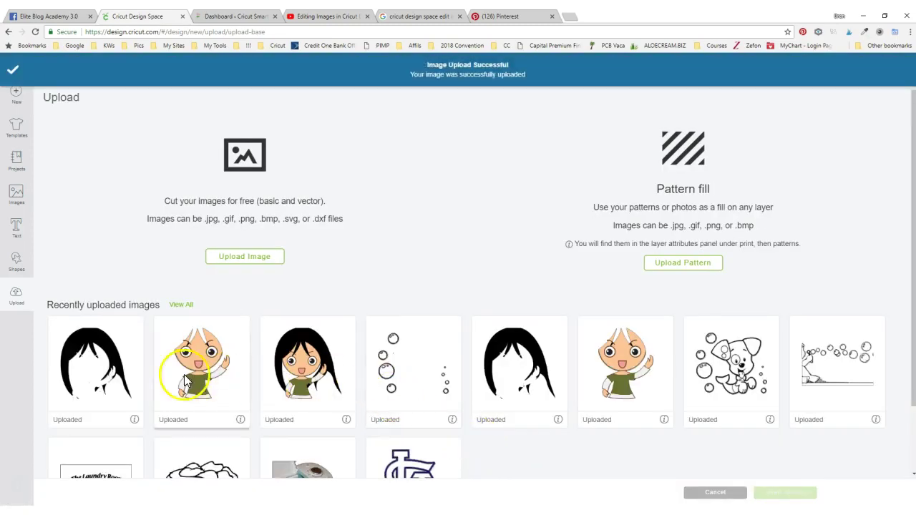
Step: Insert the girls hair and girls body images together and drag the body away from the hair
left_click(95, 373)
left_click(194, 379)
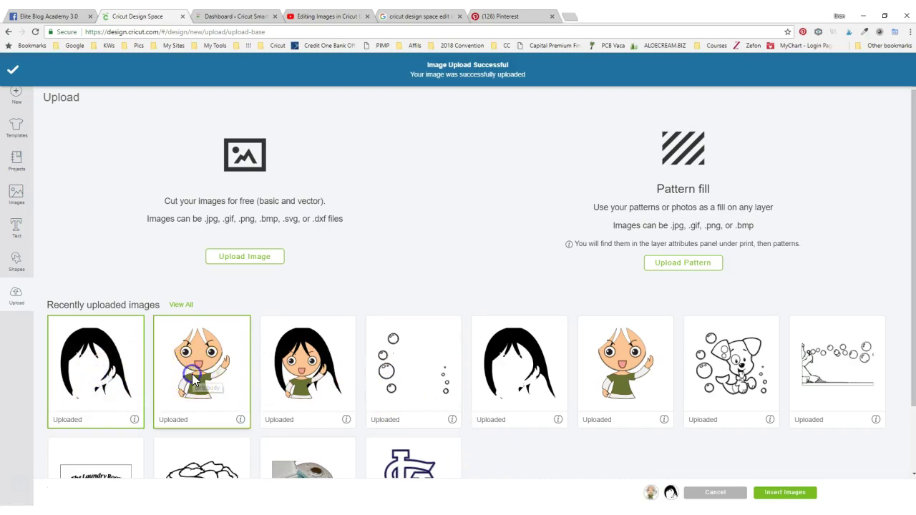
left_click(787, 494)
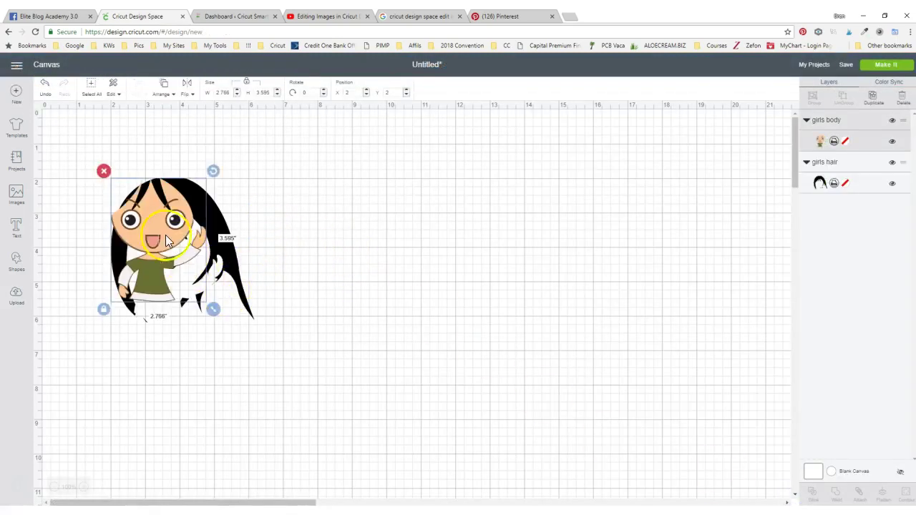
left_click_drag(164, 235, 436, 365)
left_click(201, 203)
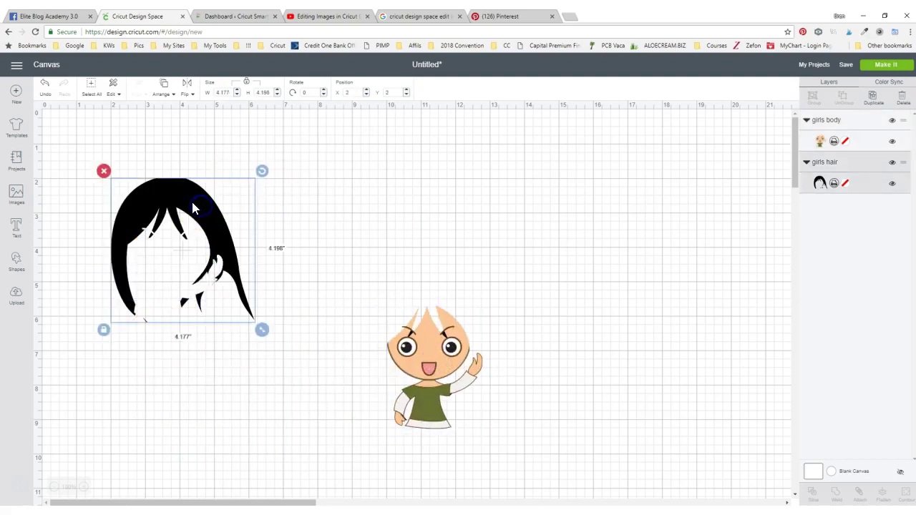
Step: Color the girl's hair Very Berry and position the body image over the hair
left_click(817, 185)
left_click(740, 189)
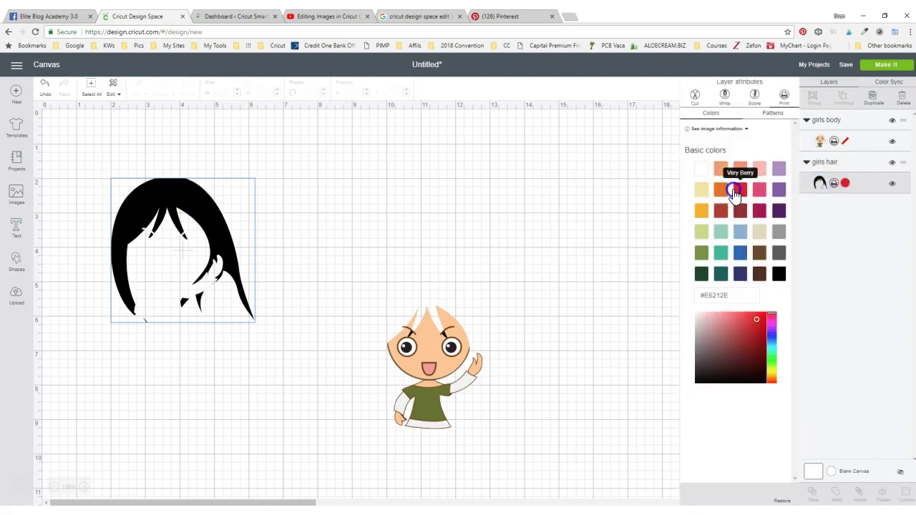
left_click_drag(428, 369, 160, 269)
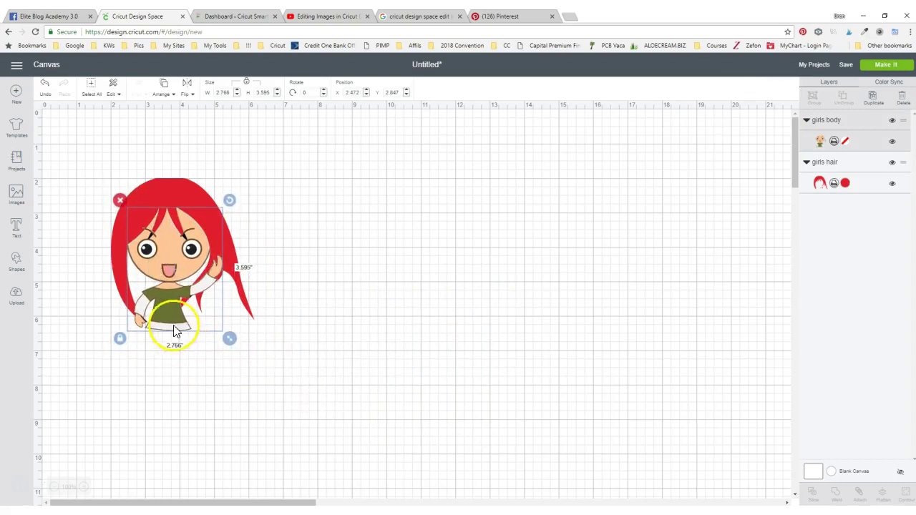
left_click(262, 415)
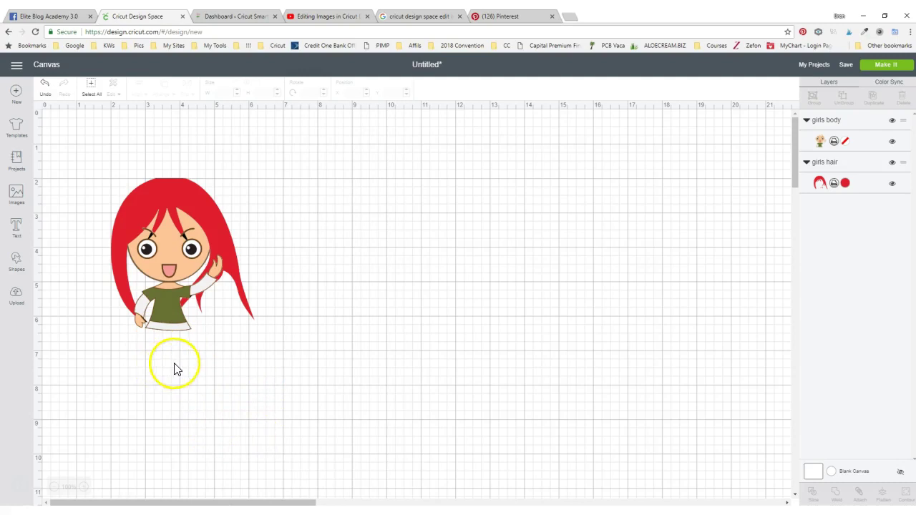
left_click(163, 275)
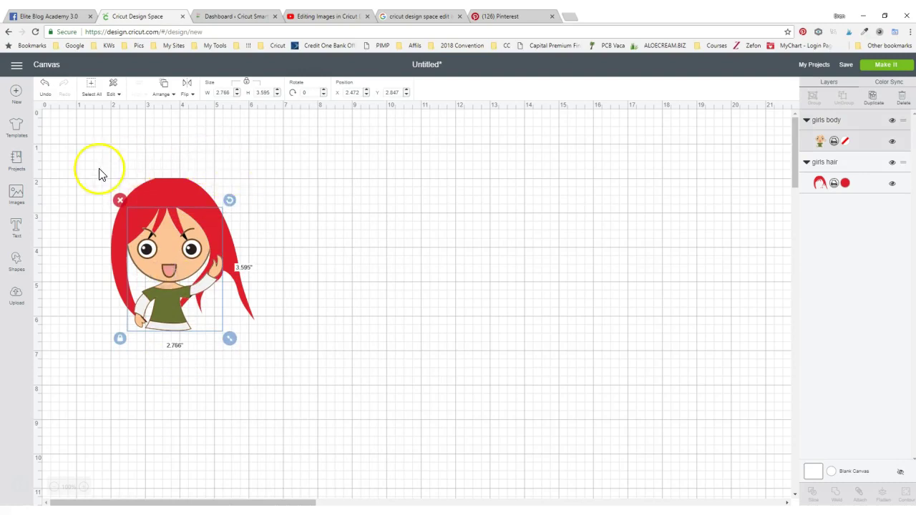
Step: Group then ungroup the hair and body, and move the body right of the hair
left_click_drag(98, 169, 279, 342)
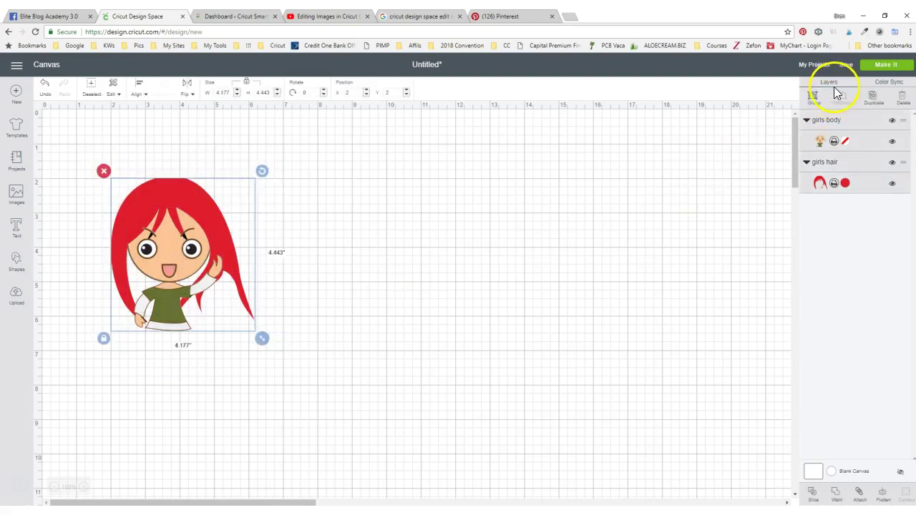
left_click(813, 96)
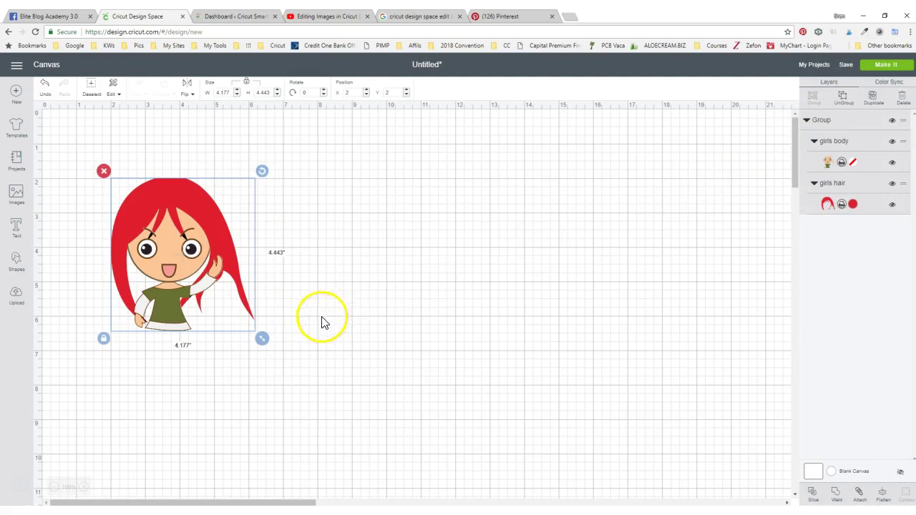
left_click(841, 101)
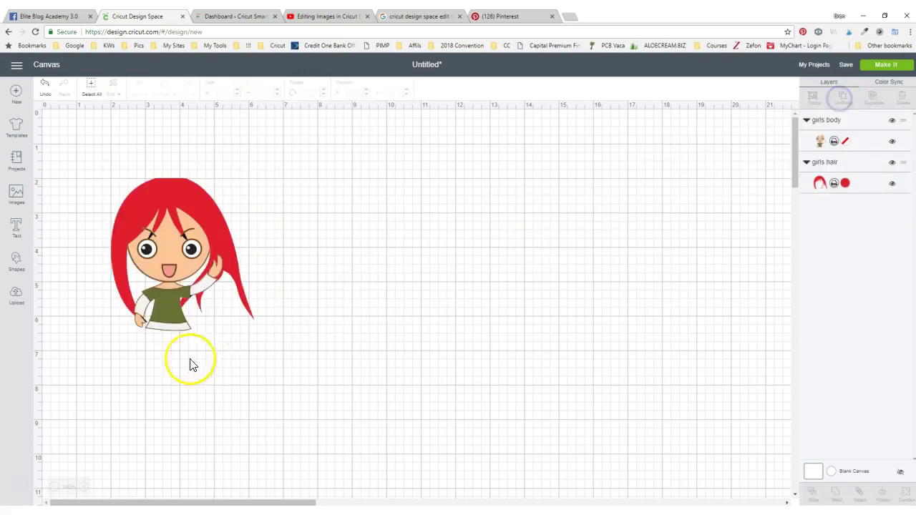
left_click_drag(214, 217, 387, 252)
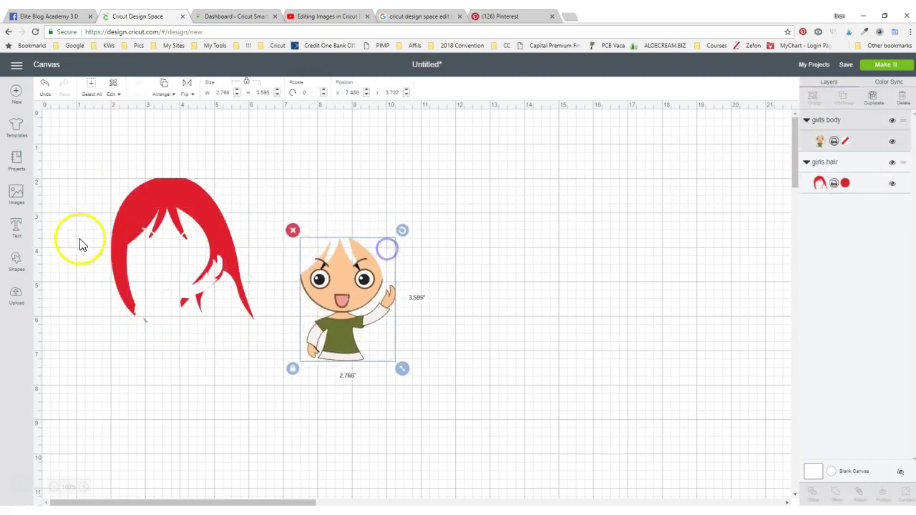